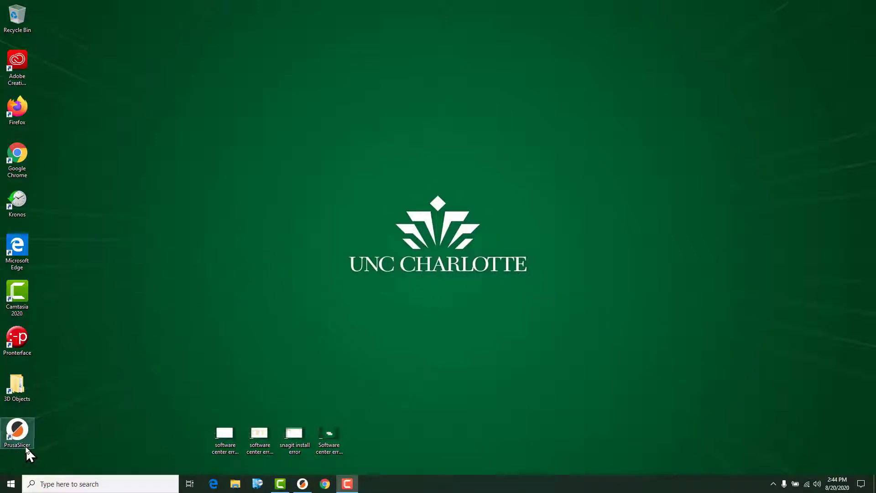
- Switch to PrusaSlicer and import the 3DBenchy STL file from the Sample Objects folder
{"action": "left_click", "coordinate": [302, 484]}
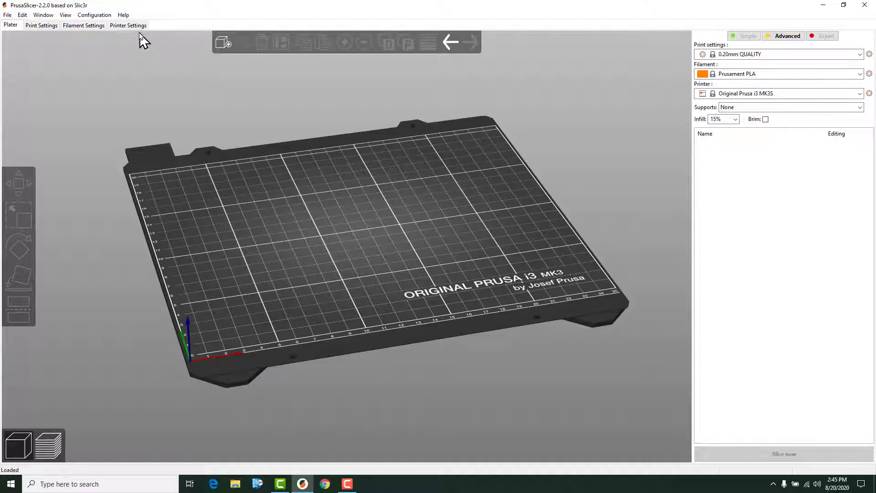
{"action": "left_click", "coordinate": [7, 15]}
{"action": "mouse_move", "coordinate": [35, 81]}
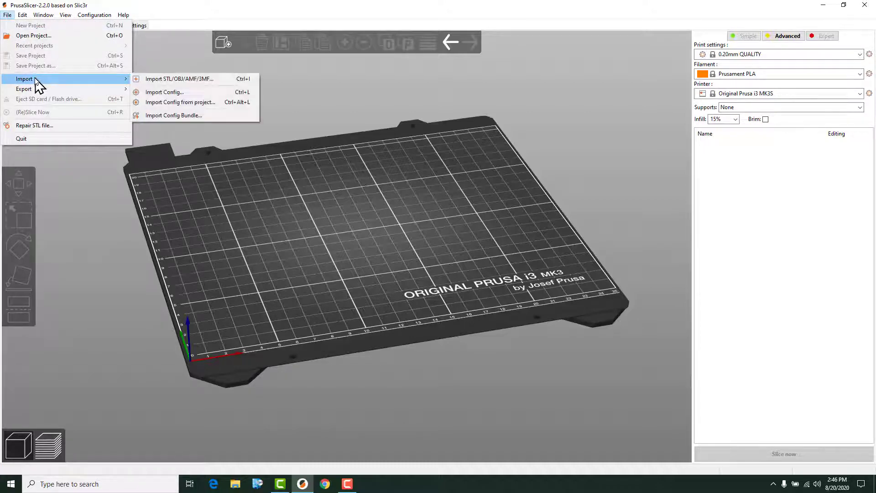
{"action": "left_click", "coordinate": [187, 82]}
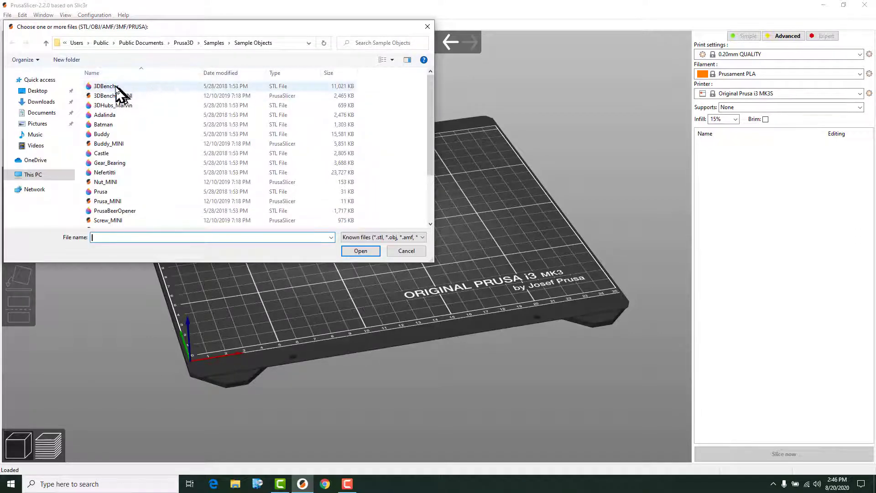
{"action": "left_click", "coordinate": [116, 88]}
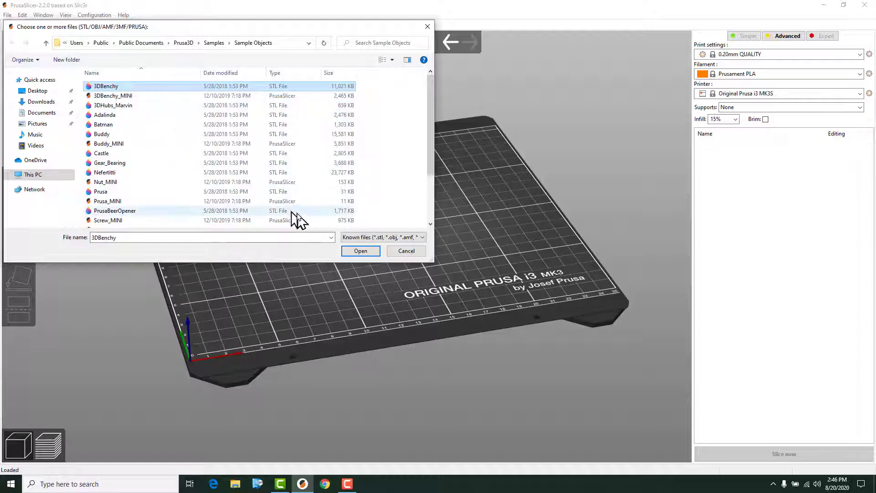
{"action": "left_click", "coordinate": [362, 252]}
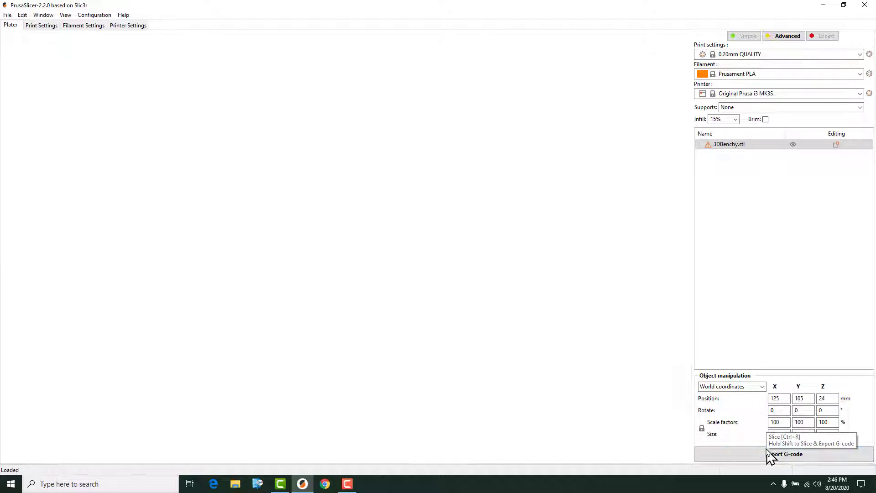
- Slice the boat with the current 0.20mm QUALITY settings and compare its layer preview with the 3D editor view
{"action": "left_click", "coordinate": [768, 455]}
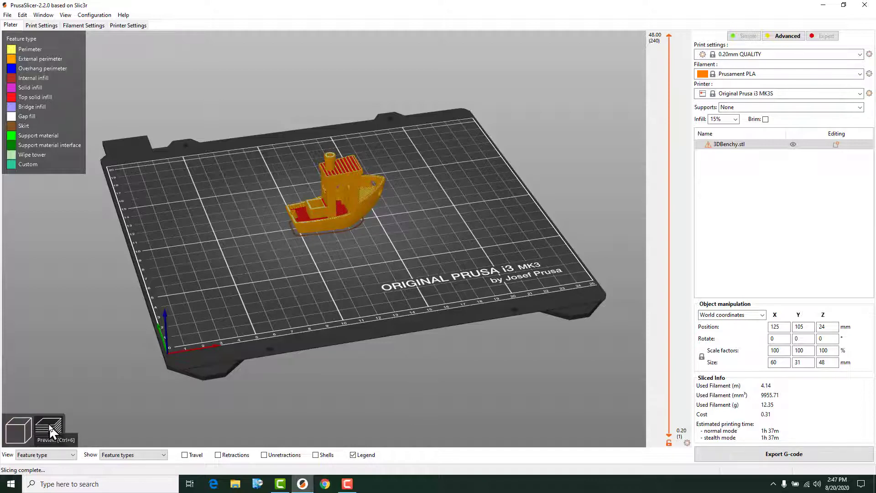
{"action": "left_click", "coordinate": [23, 426]}
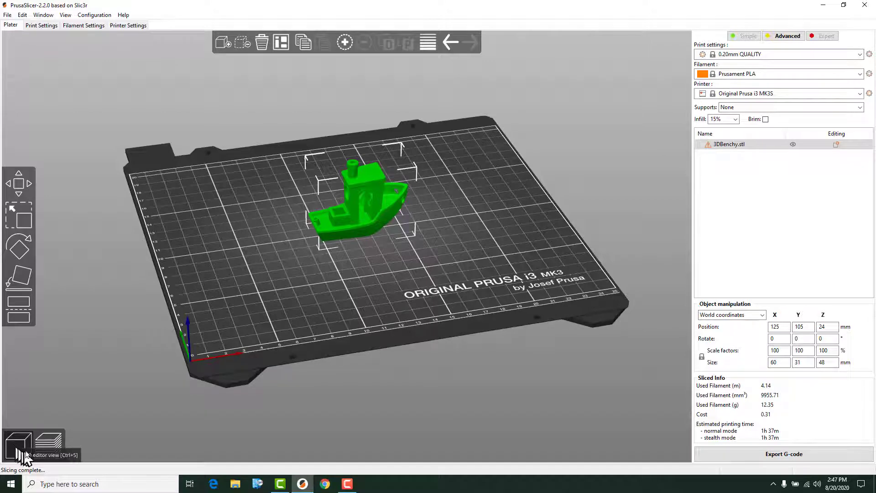
{"action": "left_click", "coordinate": [50, 452]}
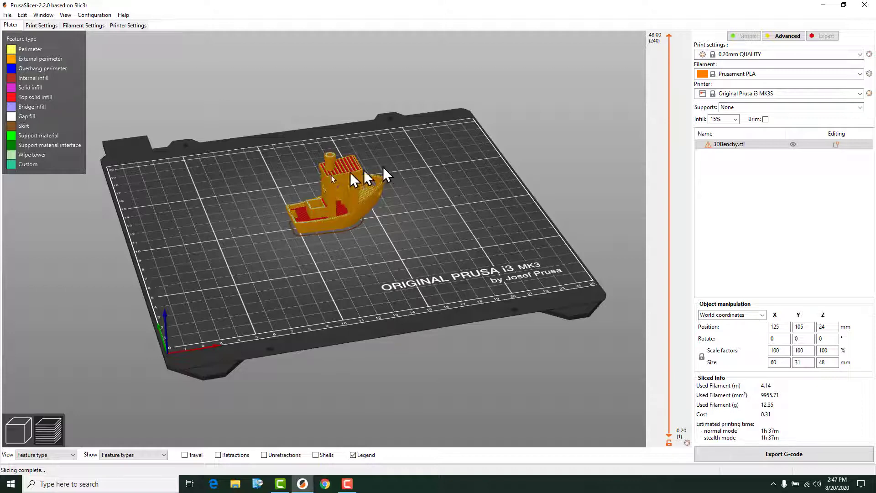
{"action": "left_click", "coordinate": [20, 431]}
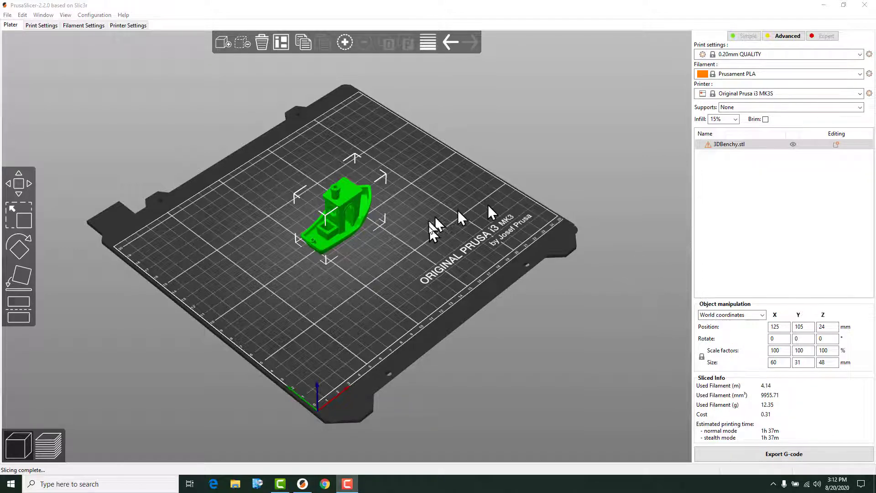
- Look at the boat on the print bed from the top, front and isometric standard views
{"action": "left_click", "coordinate": [65, 15]}
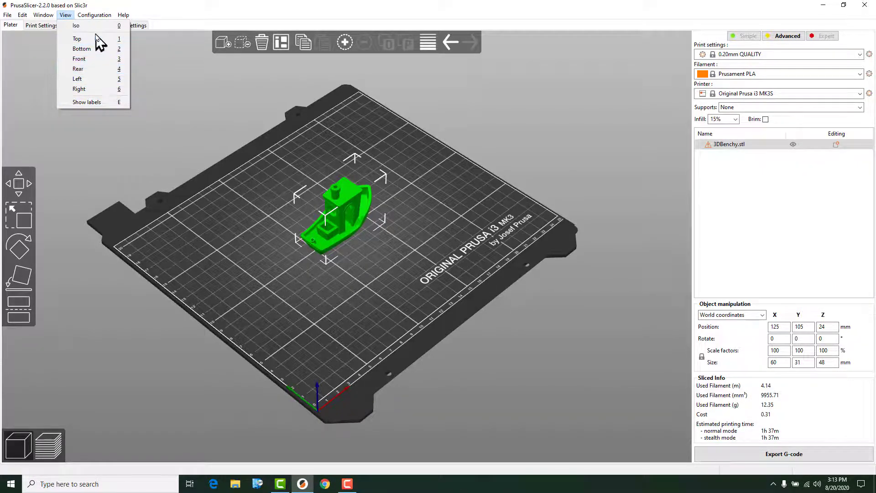
{"action": "left_click", "coordinate": [94, 41]}
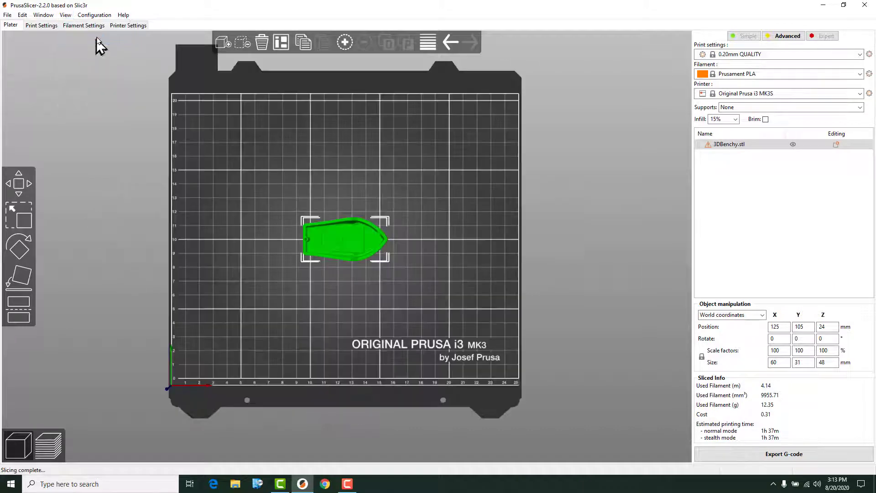
{"action": "left_click", "coordinate": [66, 15]}
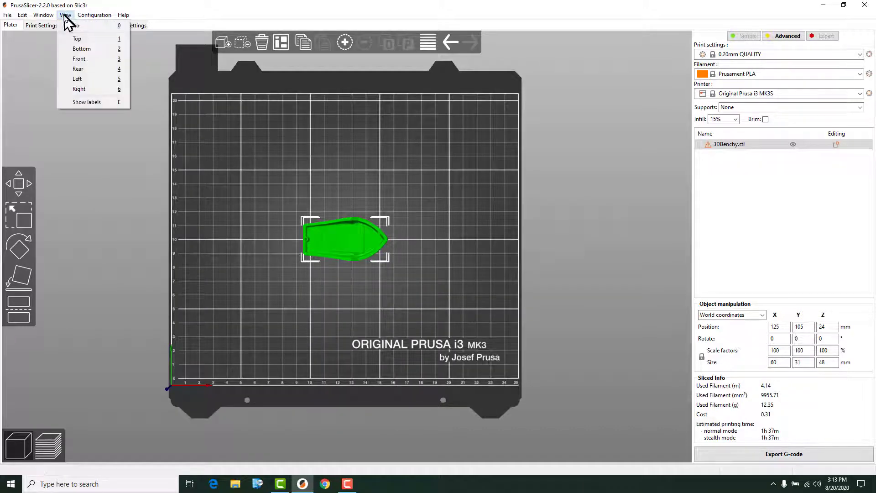
{"action": "left_click", "coordinate": [92, 59]}
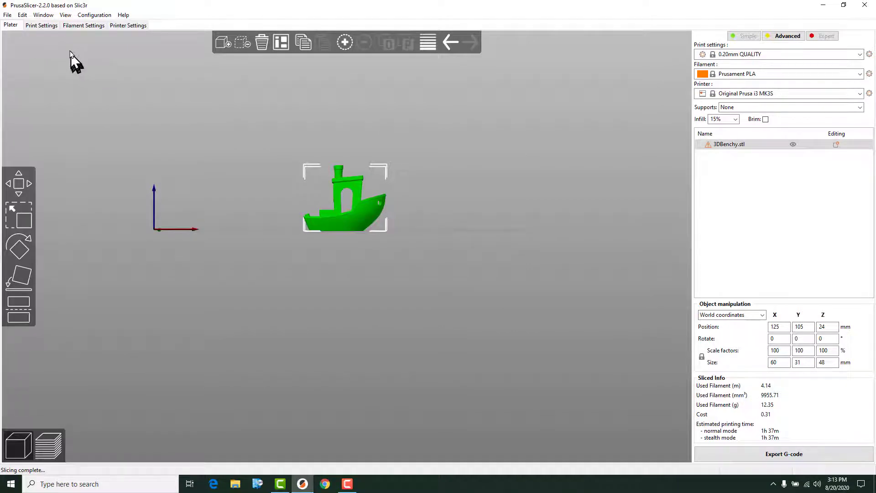
{"action": "left_click", "coordinate": [65, 15]}
{"action": "left_click", "coordinate": [70, 25]}
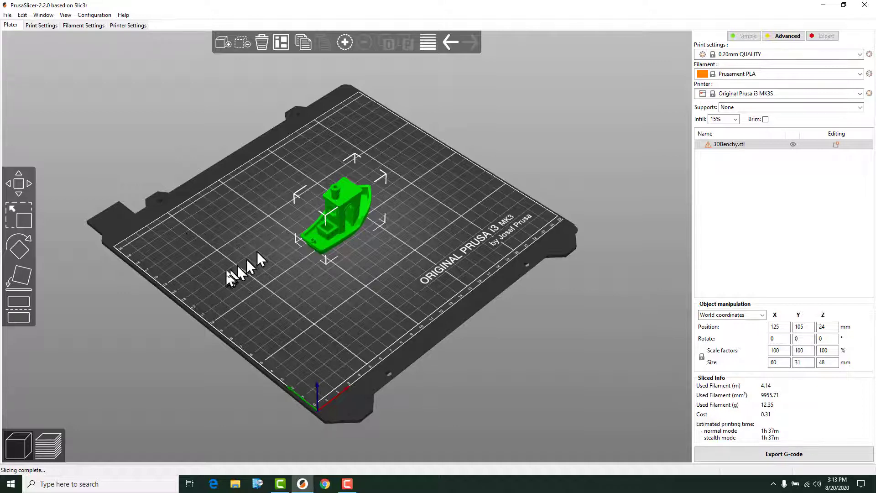
- Examine the boat and the print bed from several angles, both close up and from farther away
{"action": "left_click_drag", "start_coordinate": [245, 252], "coordinate": [262, 306]}
{"action": "middle_click_drag", "start_coordinate": [261, 307], "coordinate": [251, 254]}
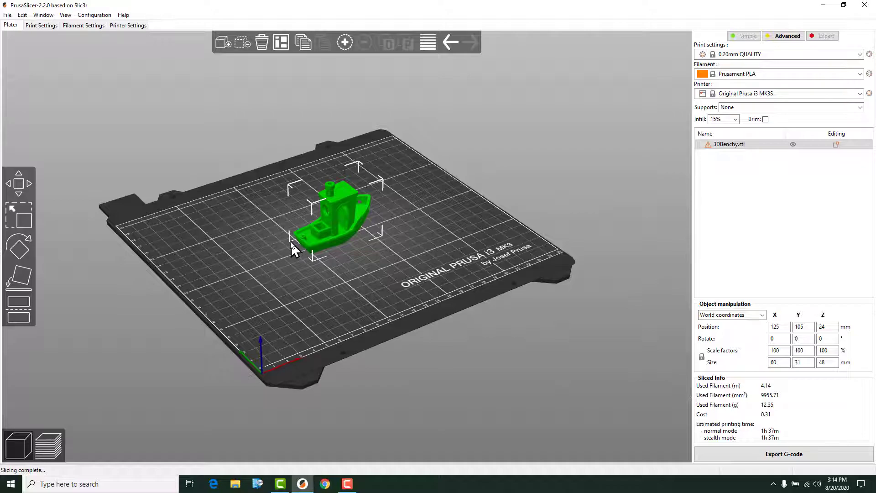
{"action": "scroll", "coordinate": [316, 228], "scroll_direction": "up", "scroll_amount": 10}
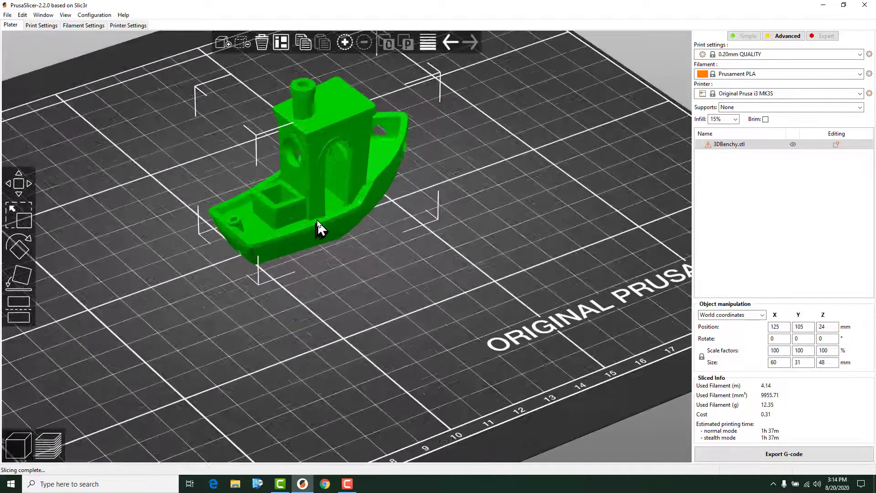
{"action": "scroll", "coordinate": [317, 223], "scroll_direction": "down", "scroll_amount": 10}
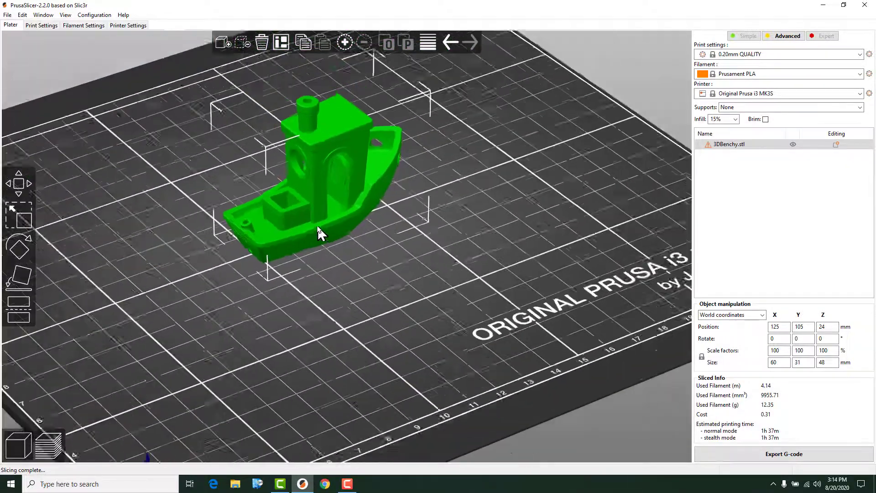
{"action": "scroll", "coordinate": [317, 228], "scroll_direction": "down", "scroll_amount": 3}
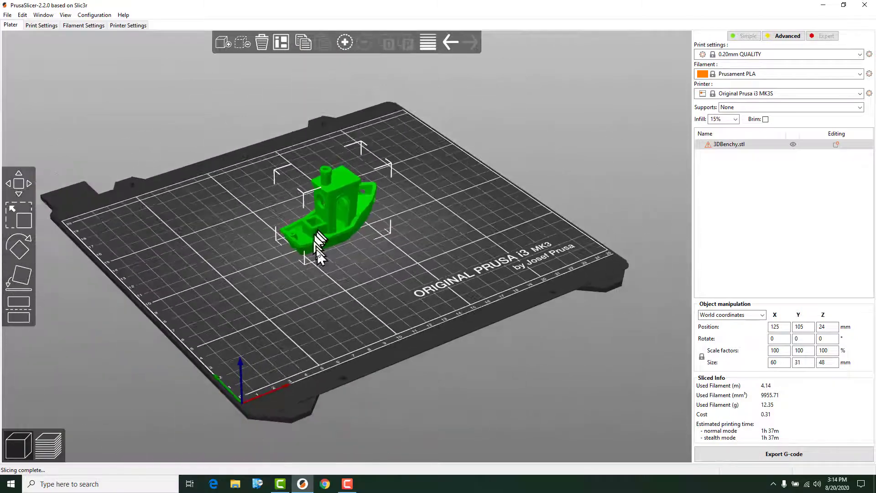
{"action": "middle_click_drag", "start_coordinate": [344, 244], "coordinate": [333, 245]}
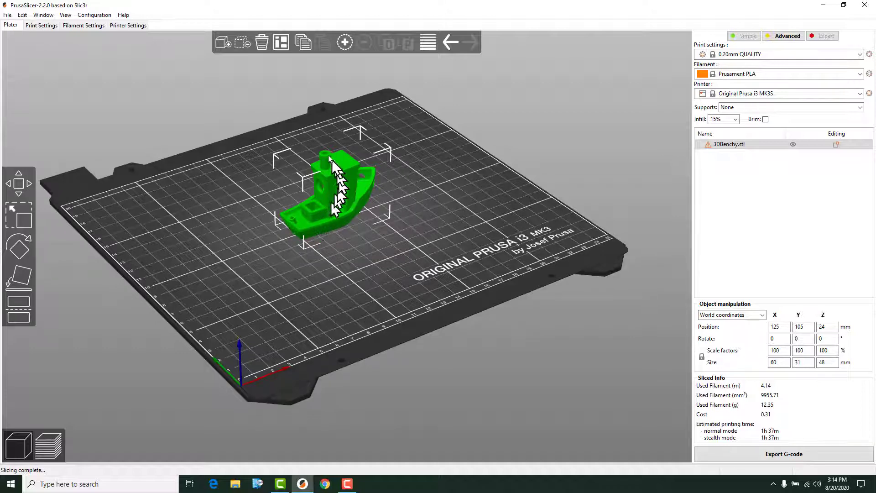
{"action": "key", "text": "5"}
{"action": "left_click_drag", "start_coordinate": [397, 246], "coordinate": [369, 263]}
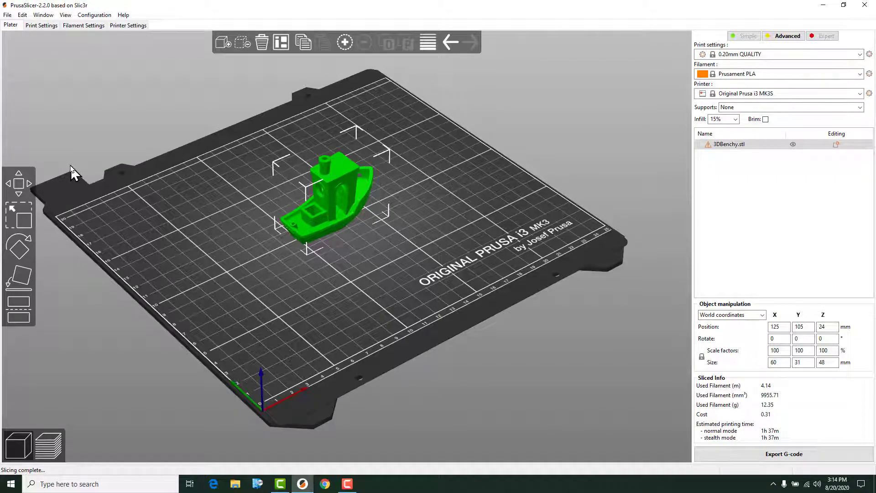
{"action": "mouse_move", "coordinate": [178, 220]}
{"action": "left_mouse_down"}
{"action": "mouse_move", "coordinate": [186, 211]}
{"action": "mouse_move", "coordinate": [146, 228]}
{"action": "mouse_move", "coordinate": [182, 243]}
{"action": "mouse_move", "coordinate": [186, 221]}
{"action": "left_mouse_up"}
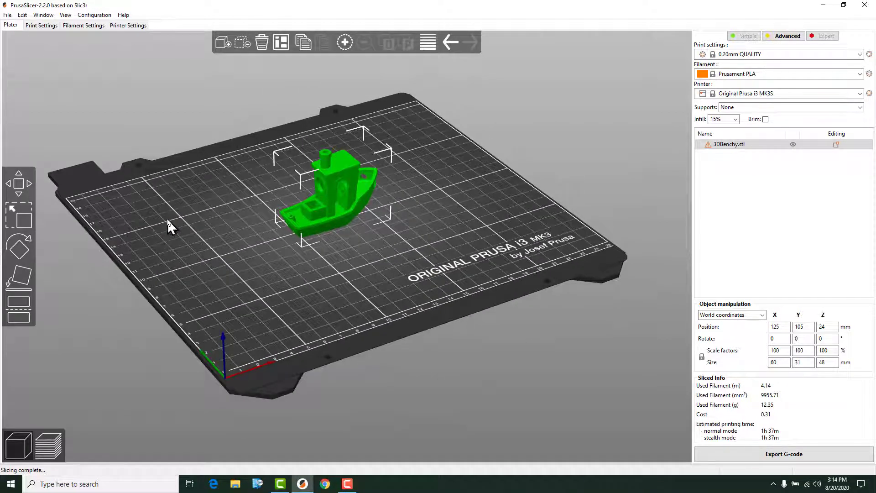
- Move the boat to about X 115.44 and Y 98.98 mm on the bed, and try lifting it along Z
{"action": "left_click", "coordinate": [18, 184]}
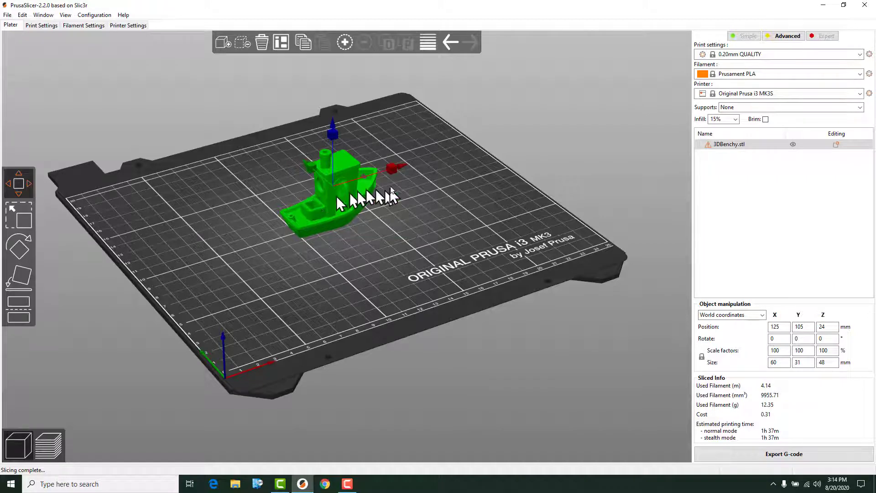
{"action": "left_click_drag", "start_coordinate": [394, 168], "coordinate": [369, 189]}
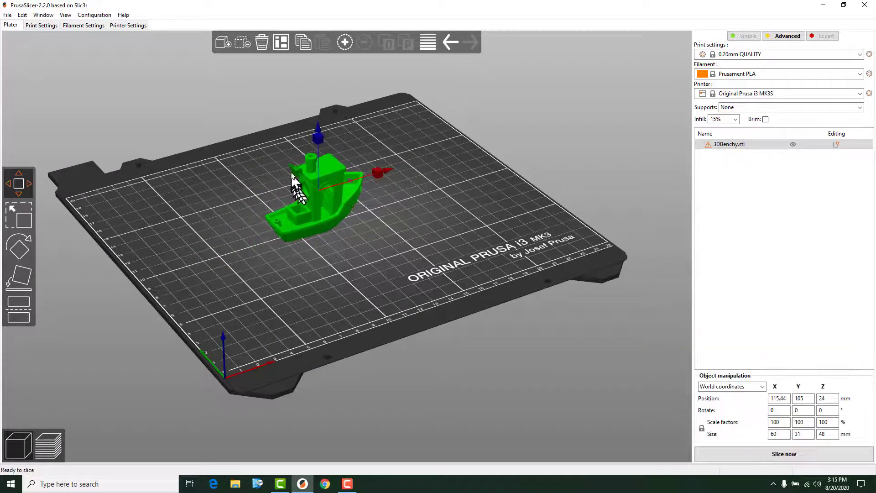
{"action": "mouse_move", "coordinate": [299, 171]}
{"action": "left_mouse_down"}
{"action": "mouse_move", "coordinate": [360, 242]}
{"action": "mouse_move", "coordinate": [284, 156]}
{"action": "mouse_move", "coordinate": [322, 208]}
{"action": "mouse_move", "coordinate": [295, 181]}
{"action": "mouse_move", "coordinate": [306, 184]}
{"action": "left_mouse_up"}
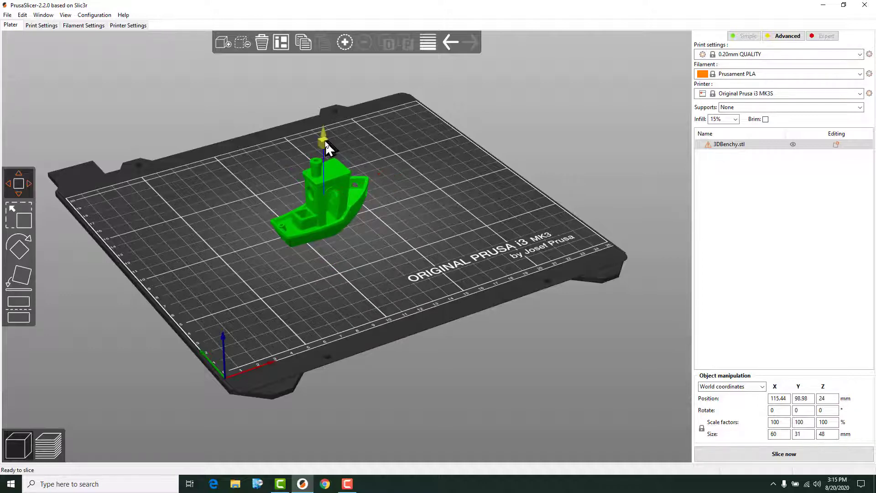
{"action": "left_click_drag", "start_coordinate": [329, 142], "coordinate": [349, 46]}
{"action": "left_click_drag", "start_coordinate": [322, 142], "coordinate": [315, 93]}
- Try scaling the boat uniformly to 200%, and set its scale factors back to 100%
{"action": "left_click", "coordinate": [19, 217]}
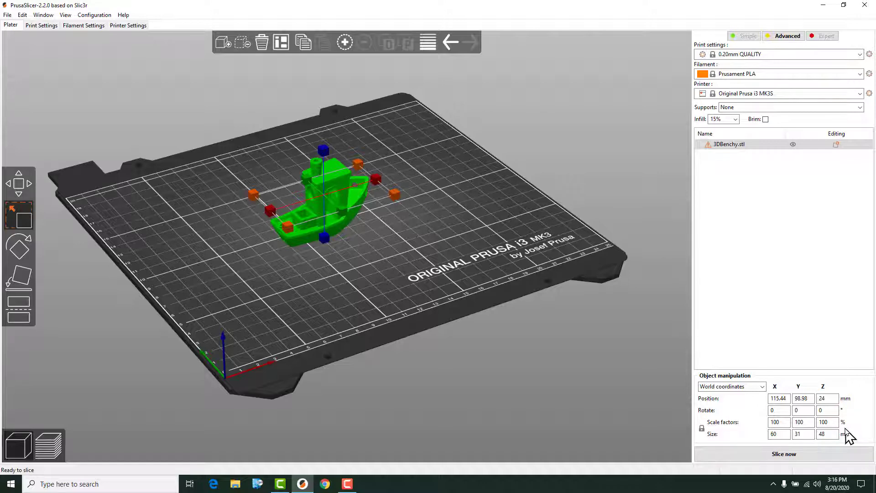
{"action": "left_click", "coordinate": [783, 422]}
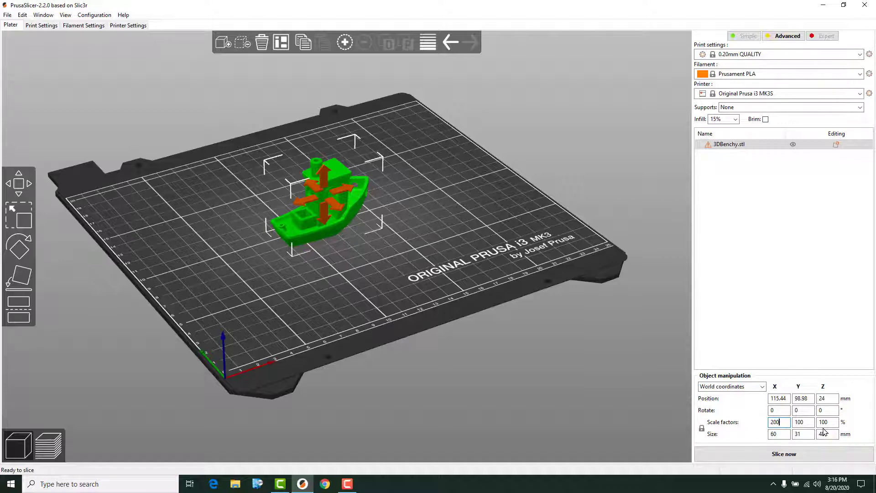
{"action": "key", "text": "Return"}
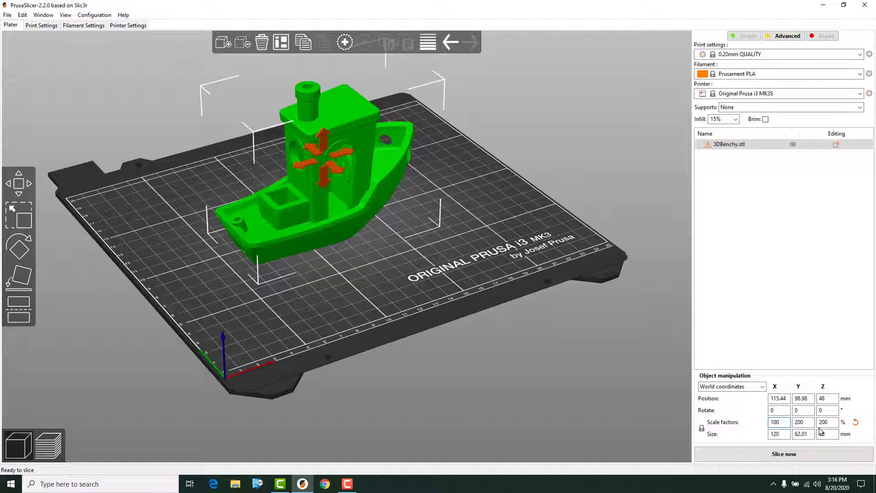
{"action": "key", "text": "Return"}
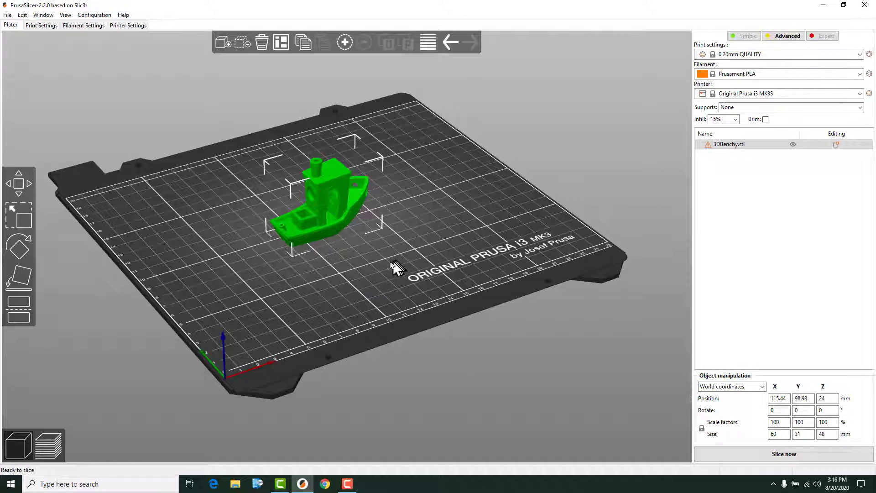
- Try stretching the boat along X only to about 307%, and set the X scale factor back to 100%
{"action": "left_click", "coordinate": [19, 219]}
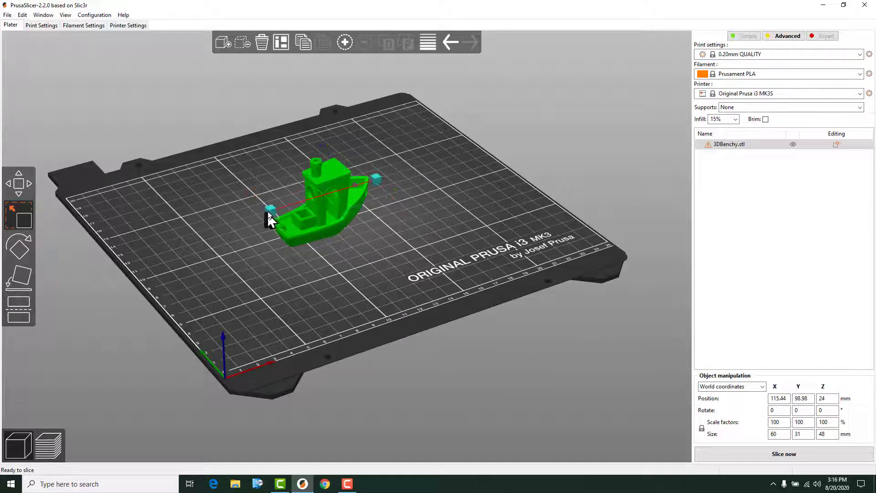
{"action": "left_click_drag", "start_coordinate": [268, 211], "coordinate": [142, 259]}
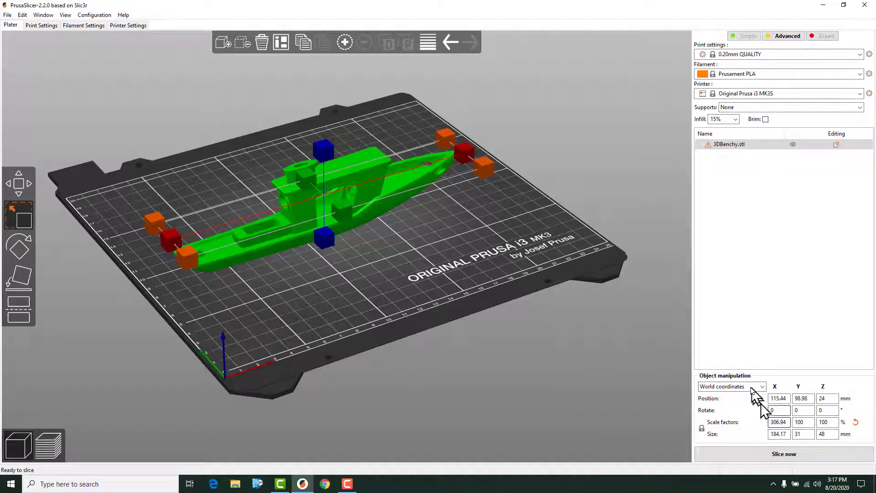
{"action": "left_click", "coordinate": [789, 420]}
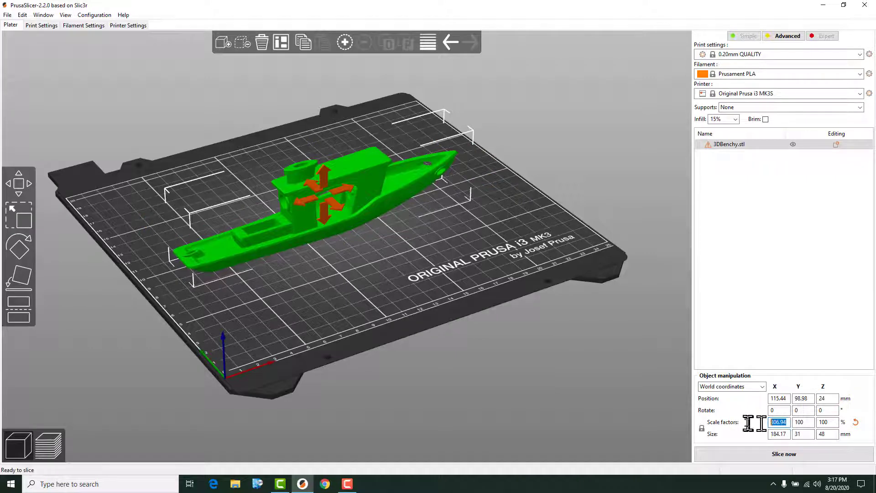
{"action": "key", "text": "Return"}
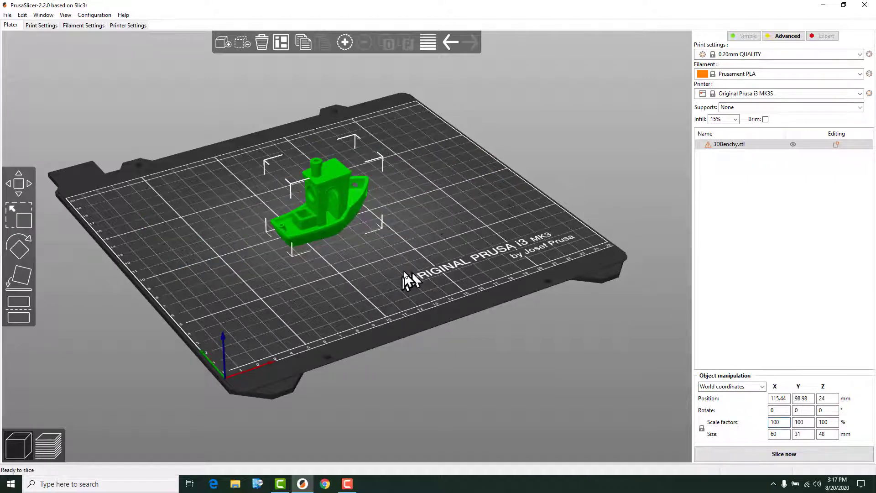
- Try out the Rotate tool by tilting the boat sideways about its X axis
{"action": "left_click", "coordinate": [10, 212]}
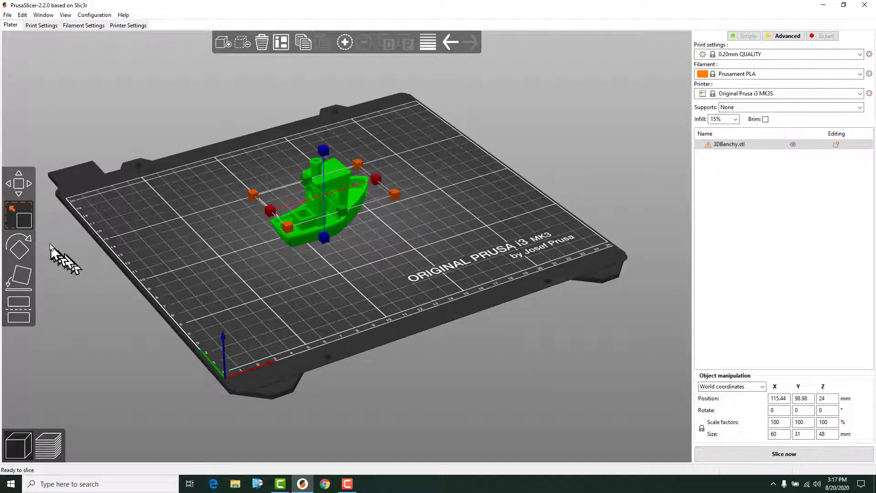
{"action": "left_click", "coordinate": [15, 247]}
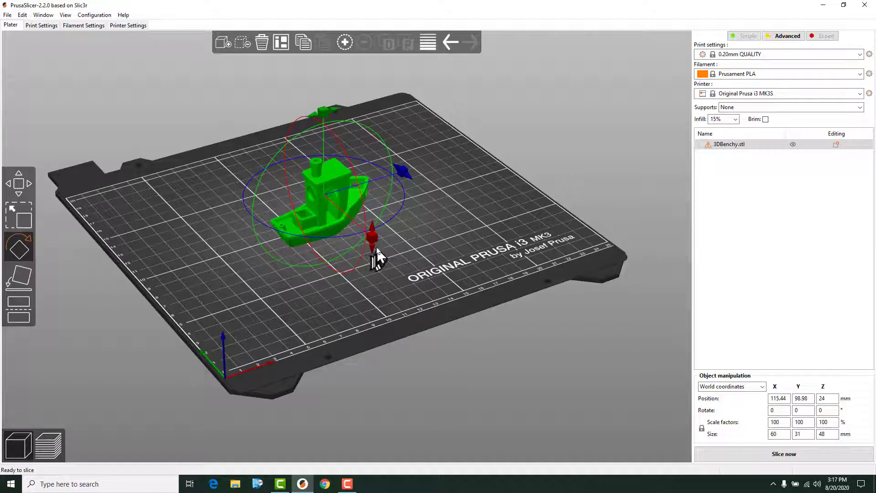
{"action": "left_click_drag", "start_coordinate": [373, 238], "coordinate": [410, 251]}
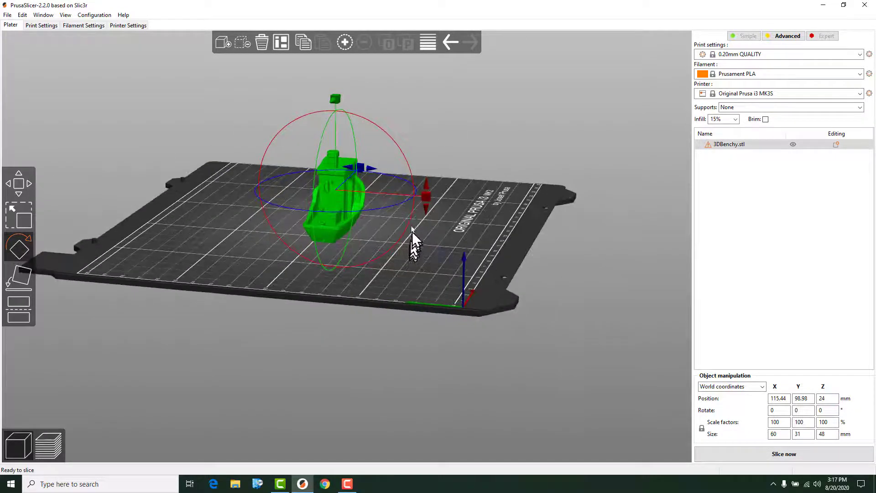
{"action": "left_click_drag", "start_coordinate": [426, 195], "coordinate": [370, 164]}
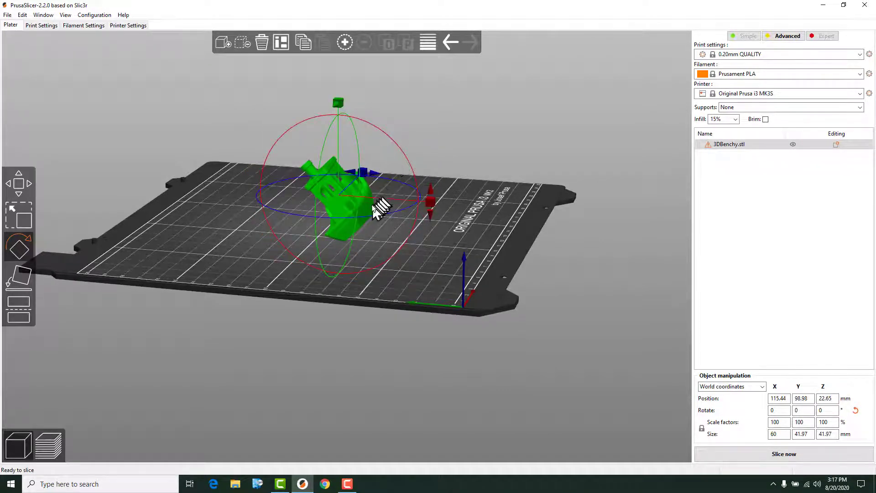
{"action": "left_click_drag", "start_coordinate": [338, 102], "coordinate": [343, 113]}
{"action": "left_click_drag", "start_coordinate": [425, 200], "coordinate": [427, 201]}
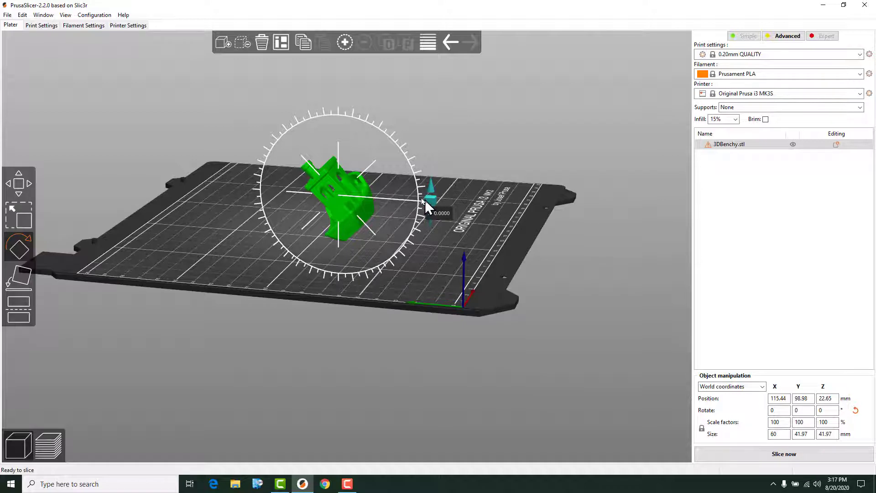
{"action": "left_click_drag", "start_coordinate": [425, 201], "coordinate": [369, 197]}
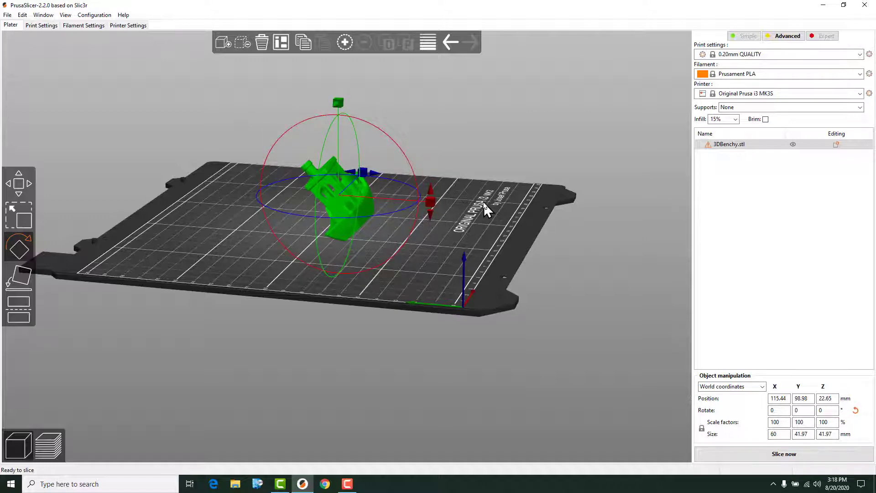
{"action": "left_click", "coordinate": [429, 203]}
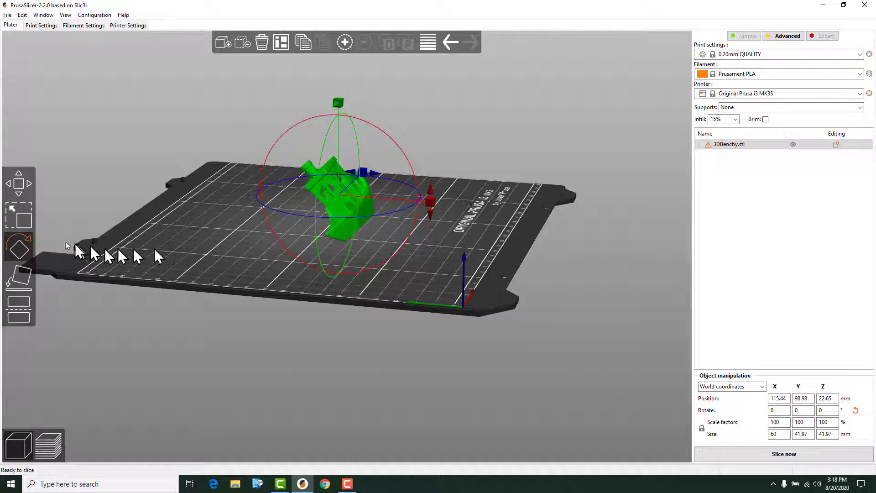
{"action": "left_click", "coordinate": [19, 247]}
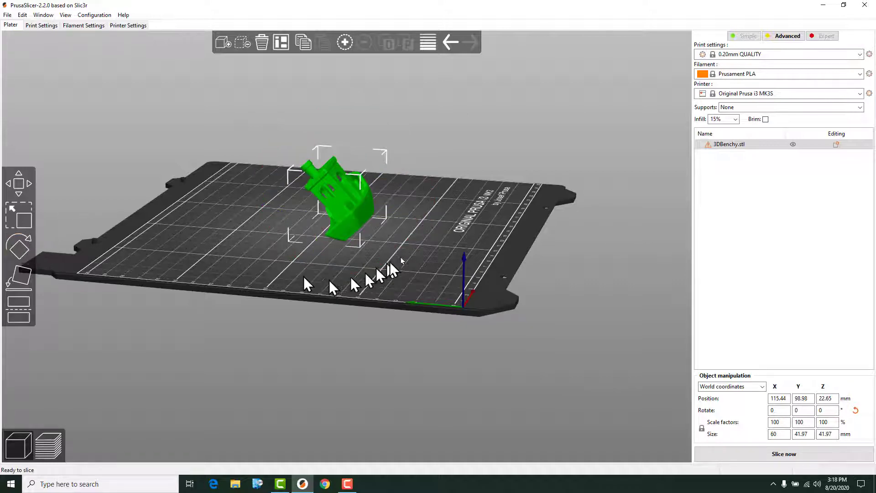
- Lay the boat flat on its bottom face with the Place on Face tool and inspect the hull from underneath
{"action": "left_click_drag", "start_coordinate": [416, 280], "coordinate": [404, 231]}
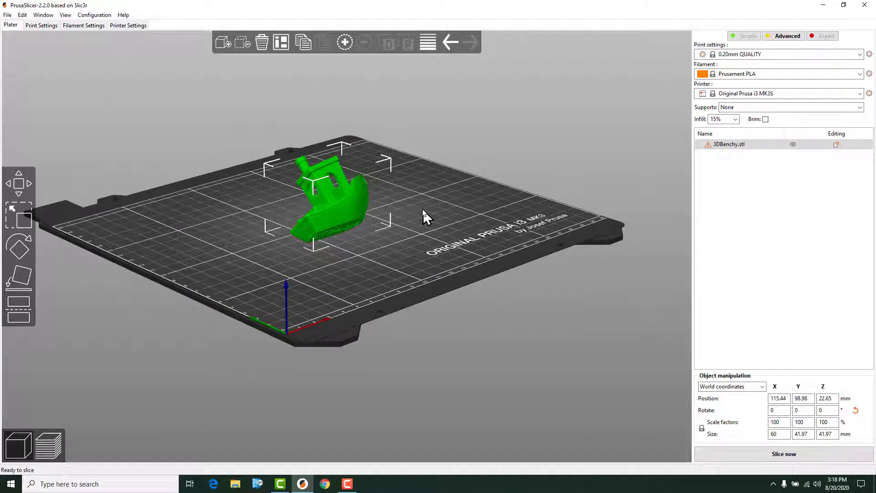
{"action": "left_click", "coordinate": [20, 275]}
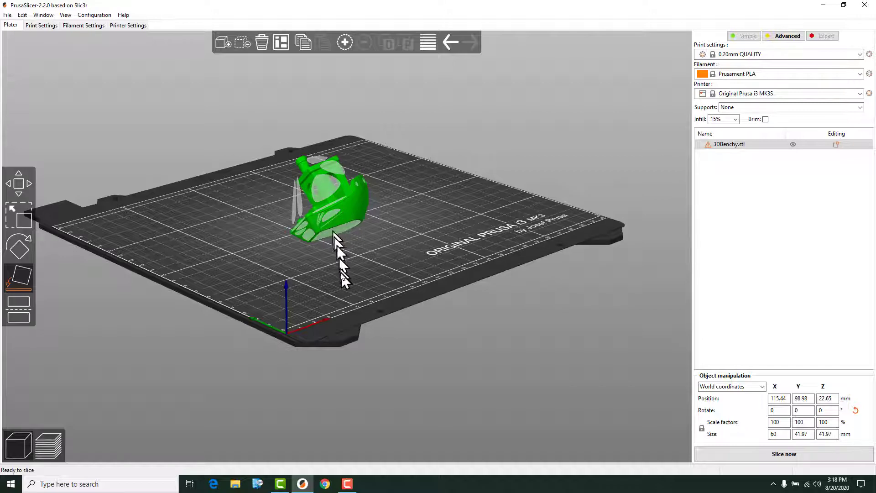
{"action": "left_click", "coordinate": [340, 234]}
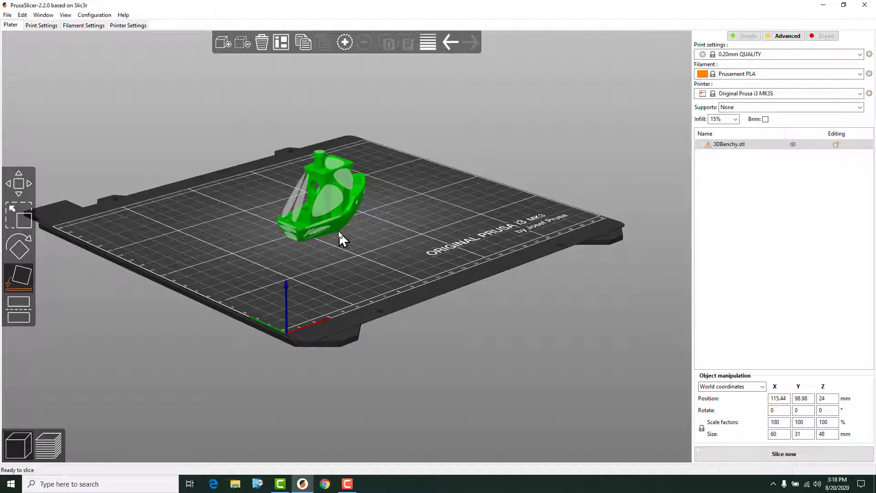
{"action": "left_click", "coordinate": [19, 276]}
{"action": "left_click_drag", "start_coordinate": [344, 254], "coordinate": [314, 219]}
{"action": "scroll", "coordinate": [317, 221], "scroll_direction": "up", "scroll_amount": 5}
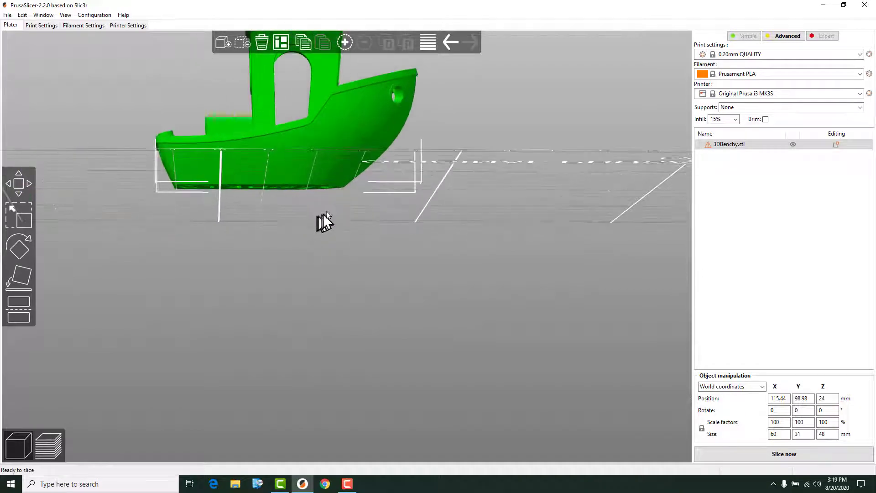
{"action": "left_click_drag", "start_coordinate": [405, 210], "coordinate": [399, 189]}
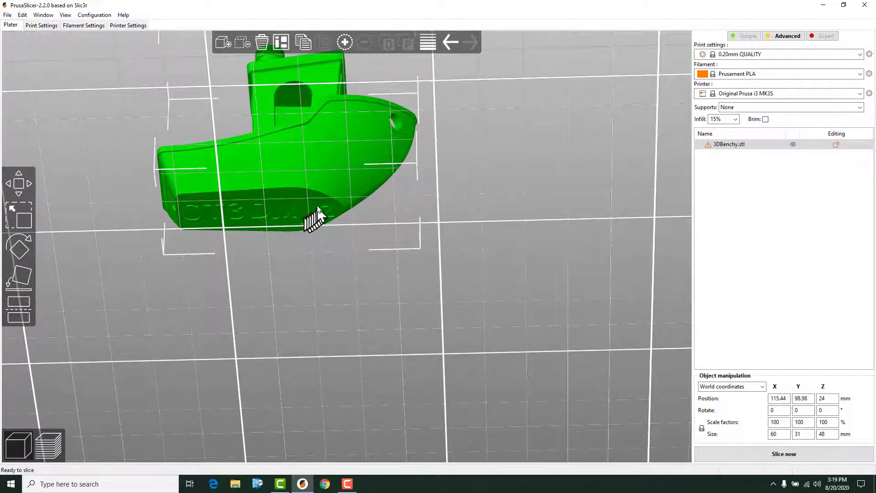
{"action": "scroll", "coordinate": [388, 232], "scroll_direction": "down", "scroll_amount": 10}
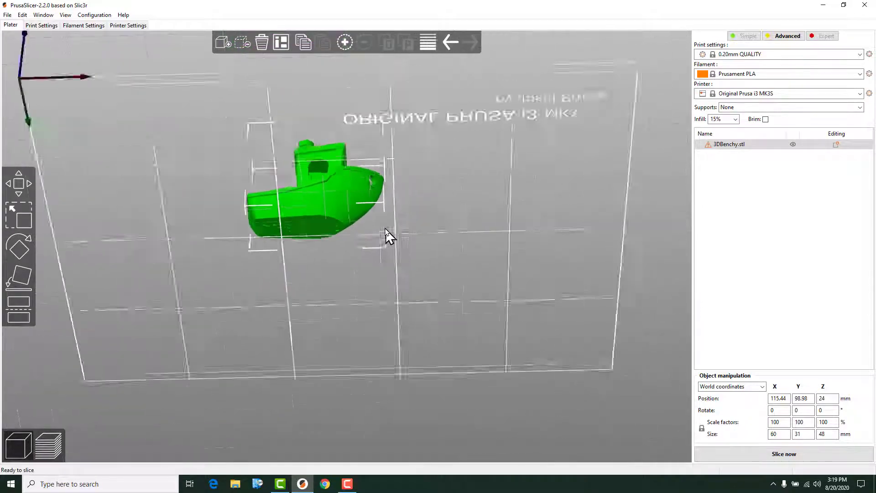
{"action": "left_click_drag", "start_coordinate": [388, 212], "coordinate": [410, 260]}
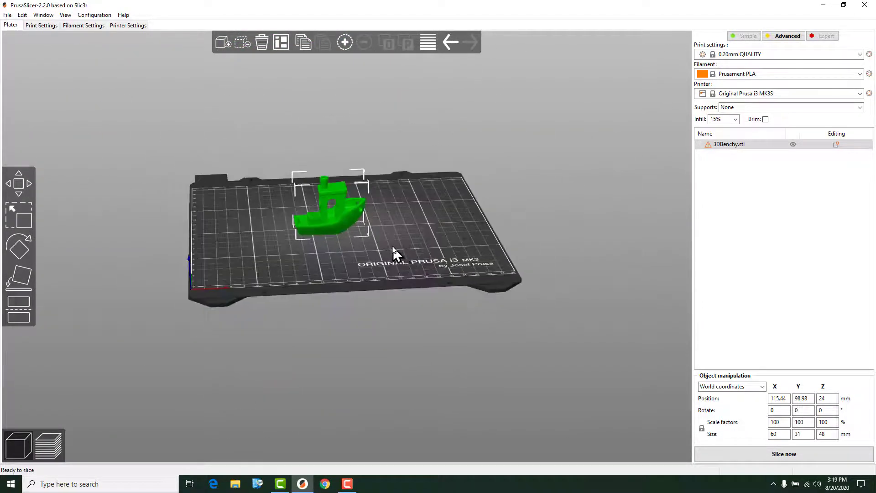
- Try a horizontal cutting plane through the boat at Z 15.91 mm and leave the Cut tool without cutting
{"action": "scroll", "coordinate": [329, 230], "scroll_direction": "up", "scroll_amount": 5}
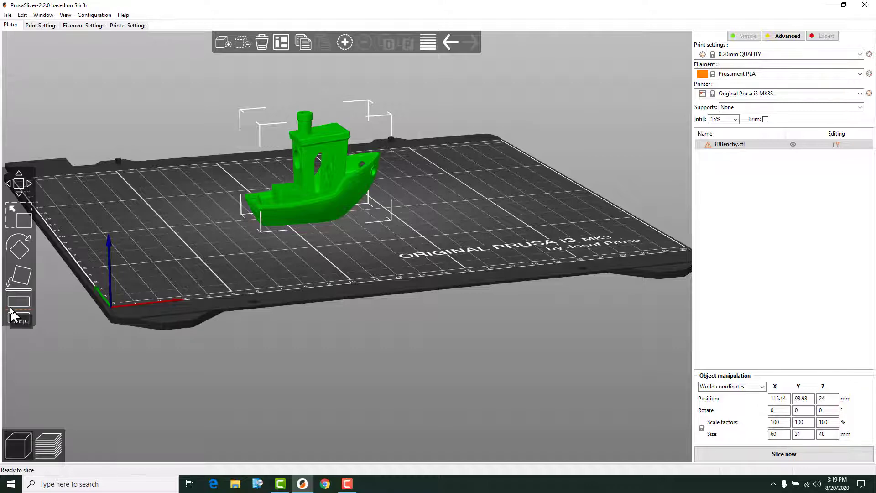
{"action": "left_click", "coordinate": [13, 315]}
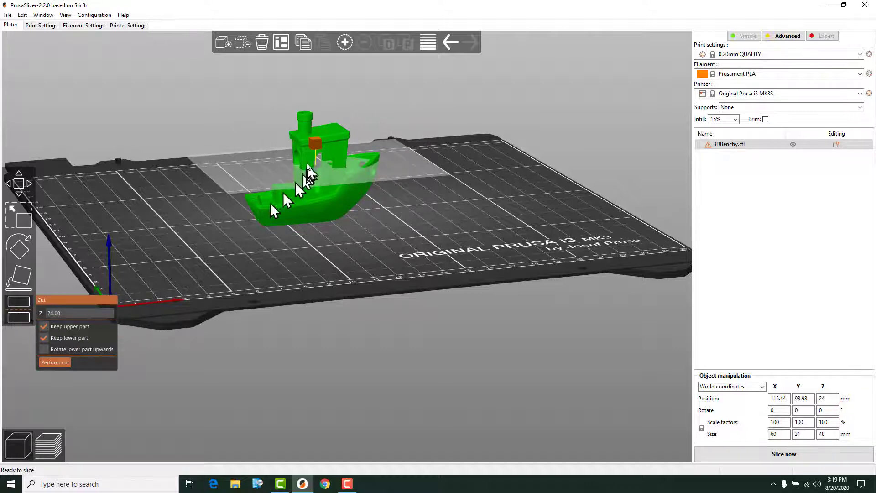
{"action": "left_click_drag", "start_coordinate": [318, 146], "coordinate": [319, 164]}
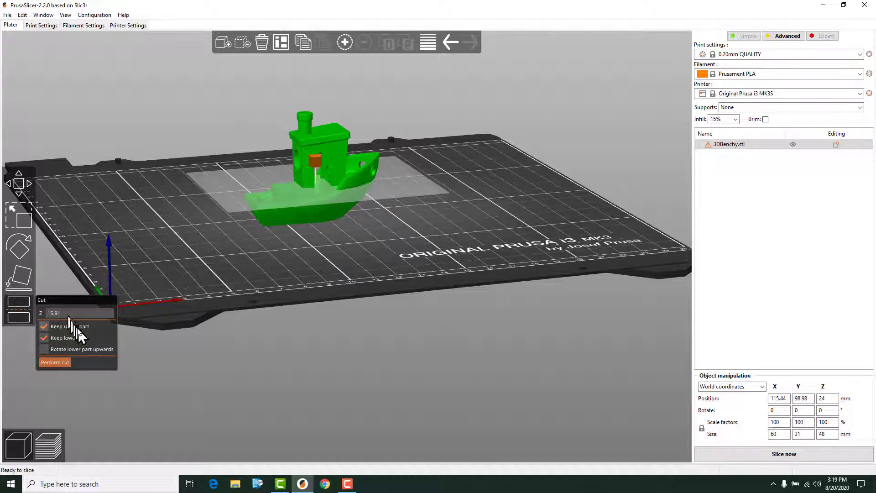
{"action": "left_click", "coordinate": [78, 312]}
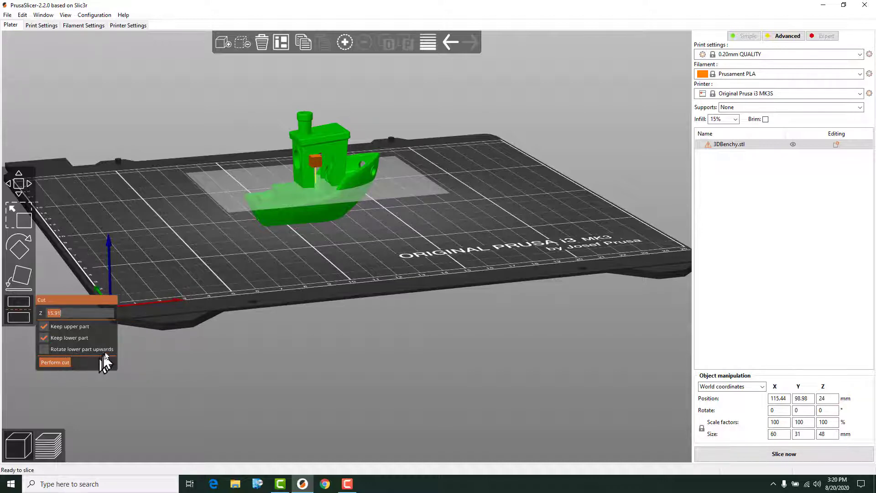
{"action": "left_click", "coordinate": [17, 313]}
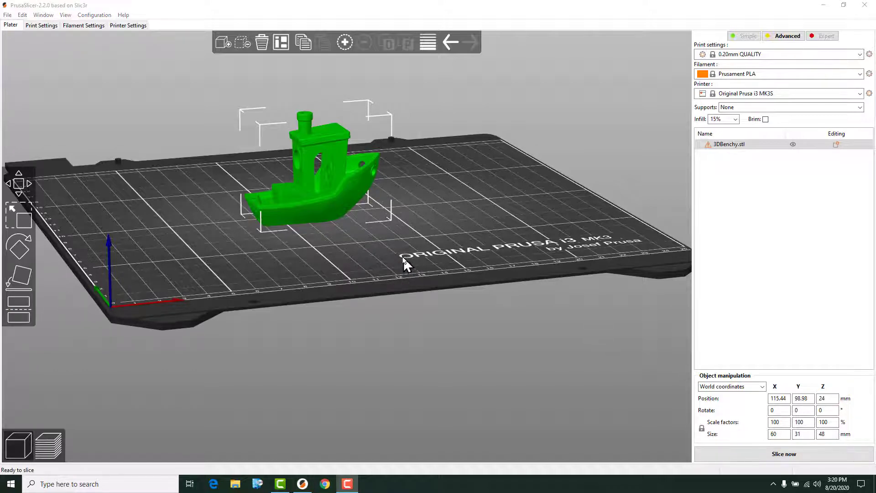
- Review the print presets, keep 0.20mm QUALITY selected, and slice the boat
{"action": "scroll", "coordinate": [401, 262], "scroll_direction": "down", "scroll_amount": 3}
{"action": "left_click_drag", "start_coordinate": [364, 250], "coordinate": [369, 264]}
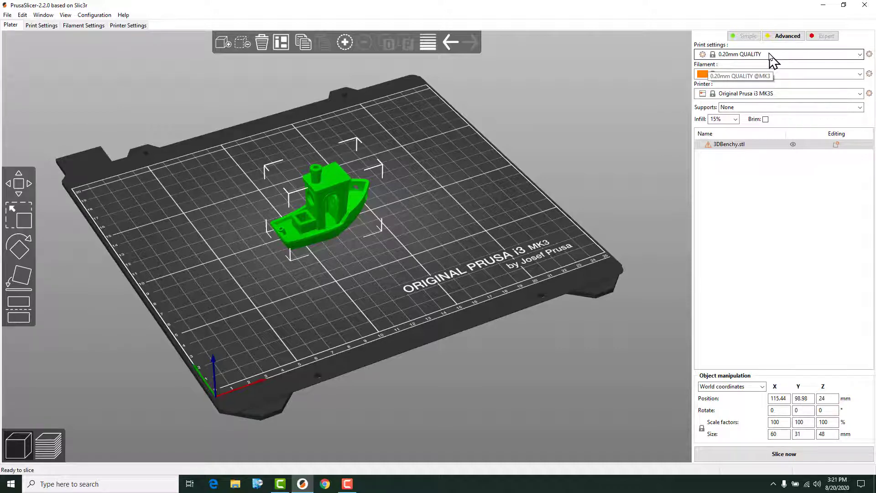
{"action": "left_click", "coordinate": [772, 55]}
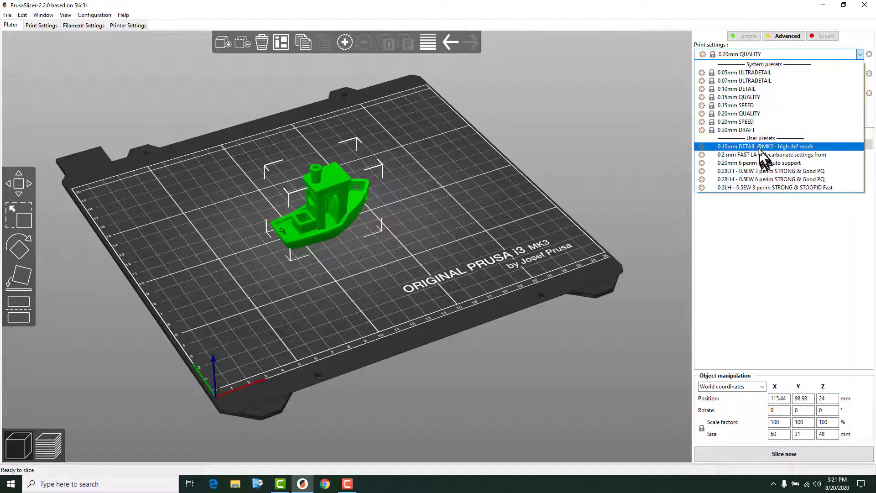
{"action": "left_click", "coordinate": [744, 114]}
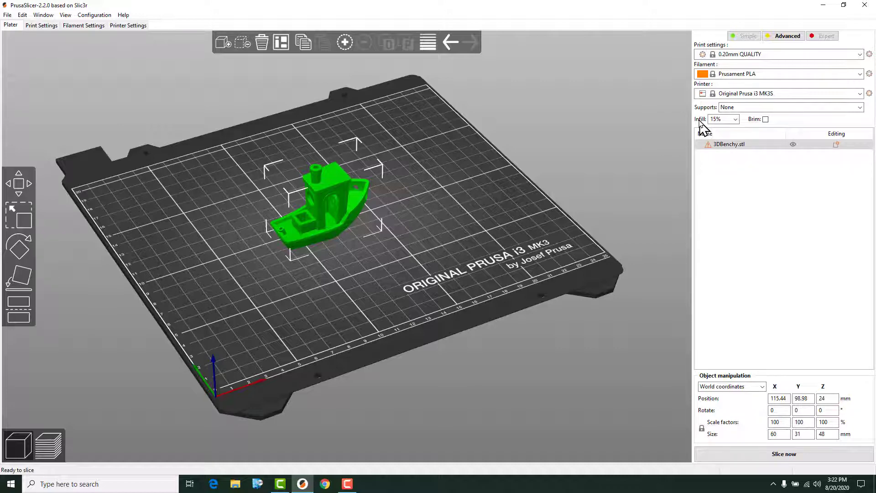
{"action": "left_click", "coordinate": [794, 456]}
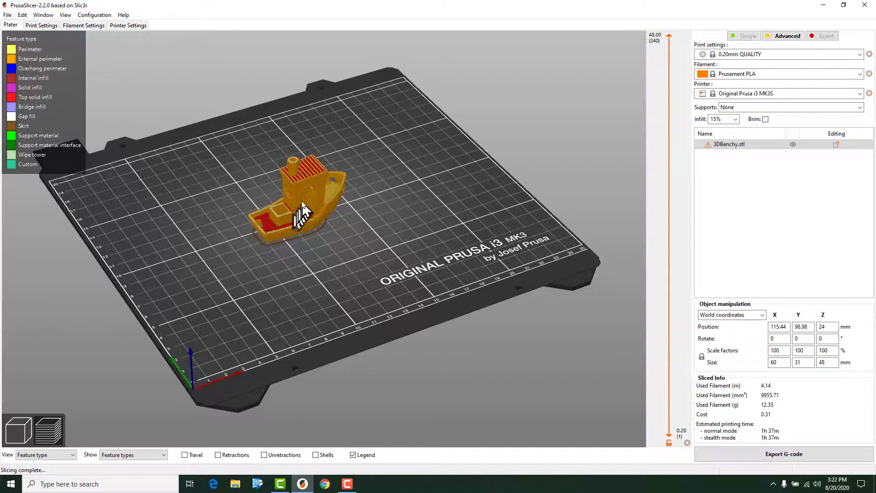
- Examine the sliced boat's colour-coded feature types up close in the preview
{"action": "scroll", "coordinate": [279, 185], "scroll_direction": "up", "scroll_amount": 5}
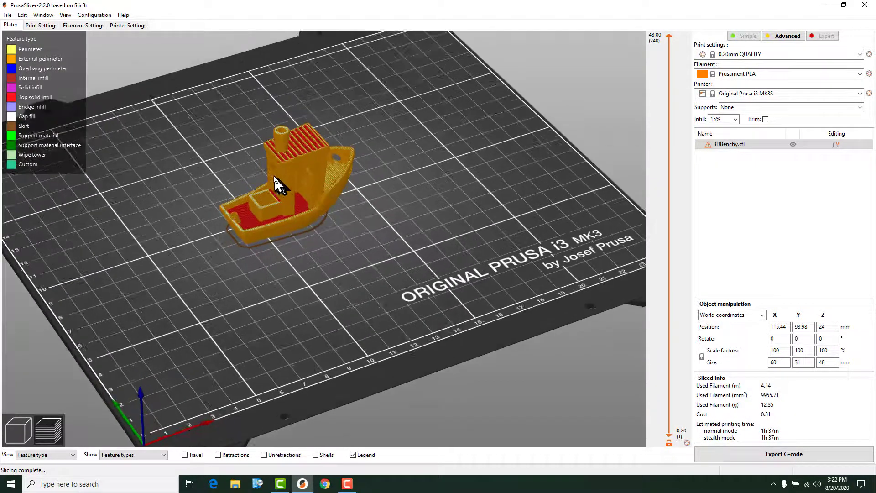
{"action": "middle_click_drag", "start_coordinate": [359, 194], "coordinate": [500, 257]}
{"action": "scroll", "coordinate": [422, 218], "scroll_direction": "up", "scroll_amount": 3}
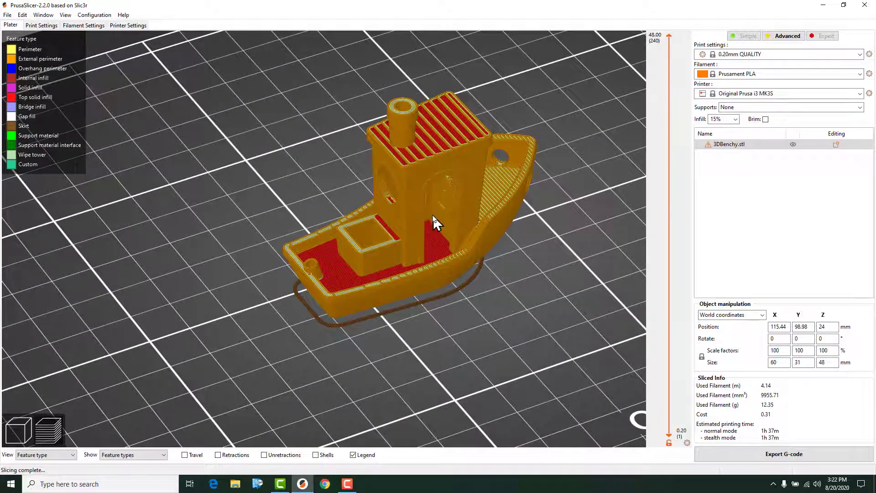
{"action": "middle_click_drag", "start_coordinate": [512, 235], "coordinate": [474, 257]}
{"action": "scroll", "coordinate": [474, 255], "scroll_direction": "up", "scroll_amount": 2}
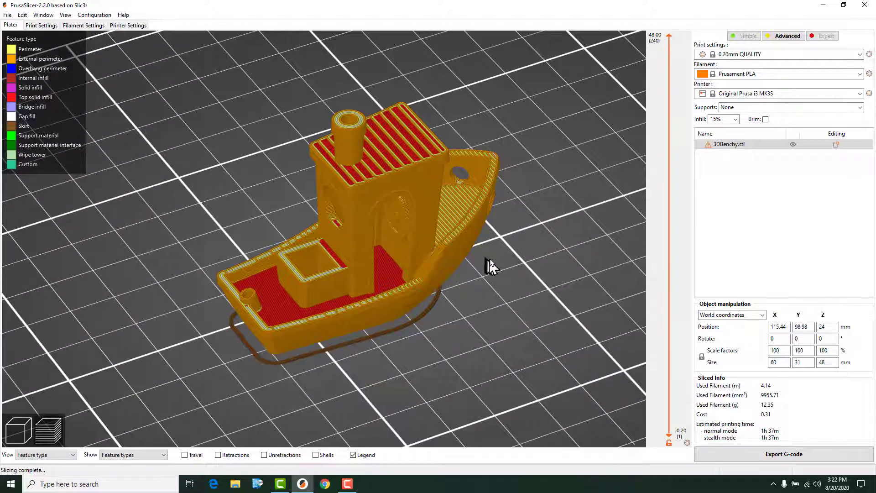
{"action": "middle_click_drag", "start_coordinate": [532, 270], "coordinate": [502, 262]}
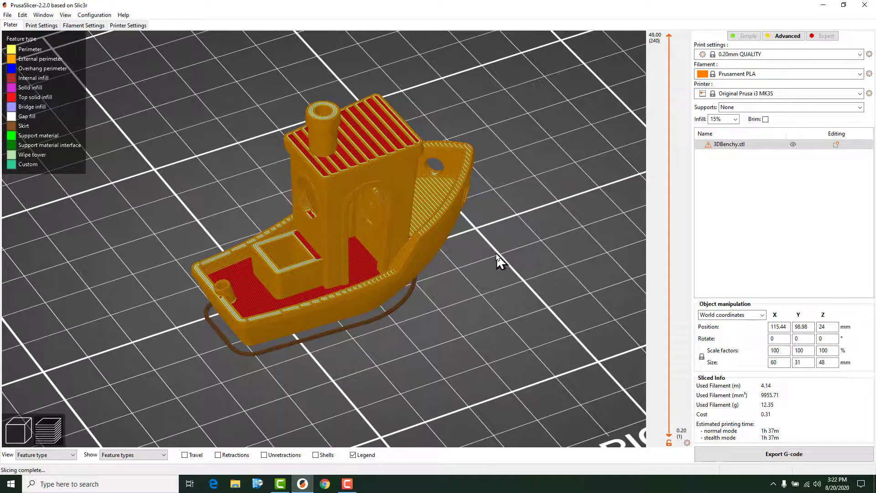
{"action": "scroll", "coordinate": [497, 254], "scroll_direction": "up", "scroll_amount": 1}
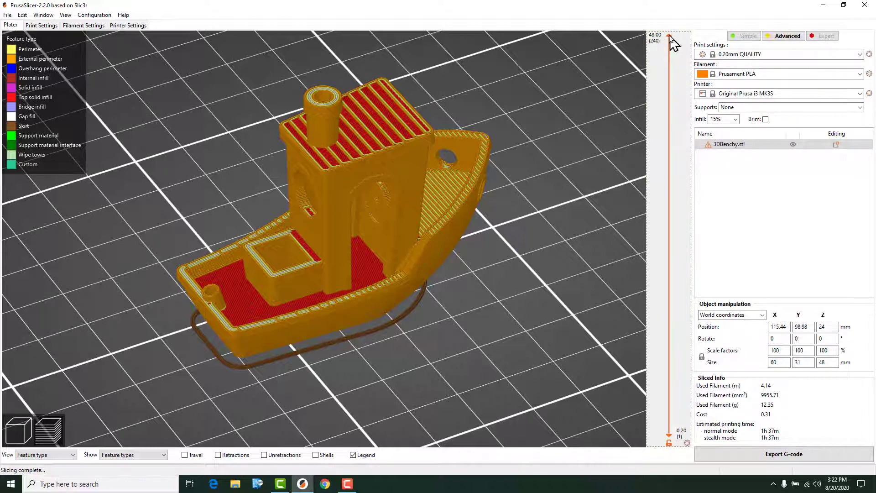
- Lower the preview's upper layer limit into the top of the boat and step up and down through single layers
{"action": "left_click_drag", "start_coordinate": [670, 39], "coordinate": [670, 102]}
{"action": "key", "text": "Up"}
{"action": "key", "text": "Up"}
{"action": "key", "text": "Up"}
{"action": "key", "text": "Up"}
{"action": "key", "text": "Up"}
{"action": "key", "text": "Up"}
{"action": "key", "text": "Up"}
{"action": "key", "text": "Up"}
{"action": "key", "text": "Up"}
{"action": "key", "text": "Up"}
{"action": "key", "text": "Up"}
{"action": "key", "text": "Up"}
{"action": "key", "text": "Down"}
{"action": "key", "text": "Down"}
{"action": "key", "text": "Down"}
{"action": "key", "text": "Down"}
{"action": "key", "text": "Down"}
{"action": "key", "text": "Down"}
{"action": "key", "text": "Down"}
{"action": "key", "text": "Down"}
{"action": "key", "text": "Down"}
{"action": "key", "text": "Down"}
{"action": "key", "text": "Down"}
{"action": "key", "text": "Down"}
{"action": "key", "text": "Down"}
{"action": "key", "text": "Down"}
{"action": "key", "text": "Down"}
{"action": "key", "text": "Down"}
{"action": "key", "text": "Down"}
{"action": "key", "text": "Down"}
{"action": "key", "text": "Down"}
{"action": "key", "text": "Down"}
{"action": "key", "text": "Up"}
{"action": "key", "text": "Up"}
{"action": "key", "text": "Up"}
{"action": "key", "text": "Up"}
{"action": "key", "text": "Up"}
{"action": "key", "text": "Up"}
{"action": "key", "text": "Up"}
{"action": "key", "text": "Up"}
{"action": "key", "text": "Up"}
{"action": "key", "text": "Up"}
{"action": "key", "text": "Up"}
{"action": "key", "text": "Up"}
{"action": "key", "text": "Up"}
{"action": "key", "text": "Up"}
{"action": "key", "text": "Up"}
{"action": "key", "text": "Up"}
{"action": "key", "text": "Up"}
{"action": "key", "text": "Up"}
{"action": "key", "text": "Up"}
{"action": "key", "text": "Up"}
- Reduce the preview to the first layer at 0.20 mm, and build it back up gradually to layer 24 at 4.80 mm
{"action": "left_click_drag", "start_coordinate": [677, 52], "coordinate": [667, 318]}
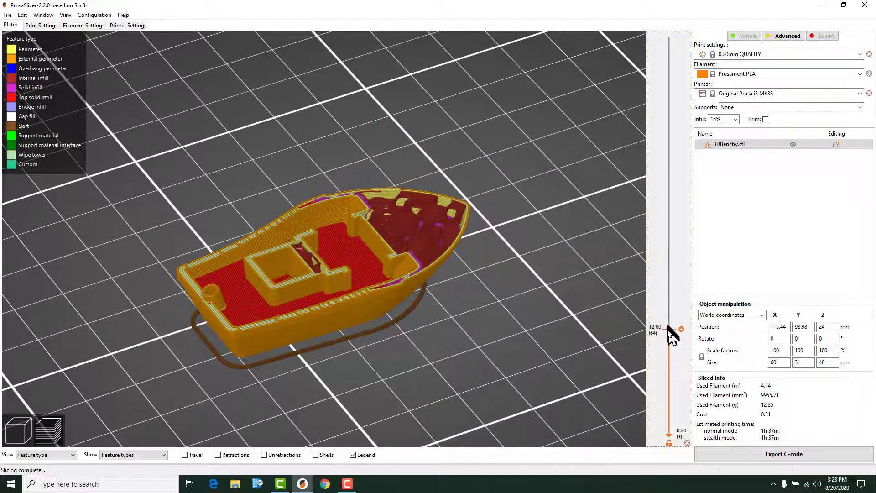
{"action": "left_click_drag", "start_coordinate": [669, 330], "coordinate": [653, 445]}
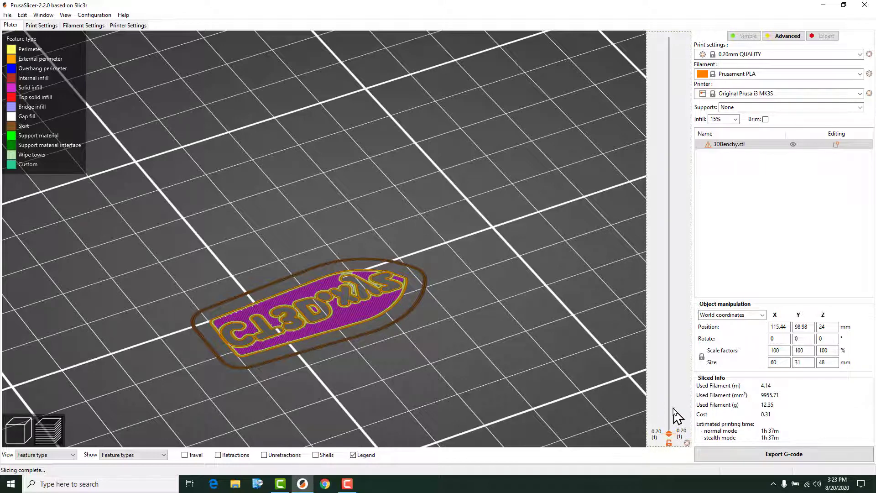
{"action": "scroll", "coordinate": [677, 415], "scroll_direction": "up", "scroll_amount": 1}
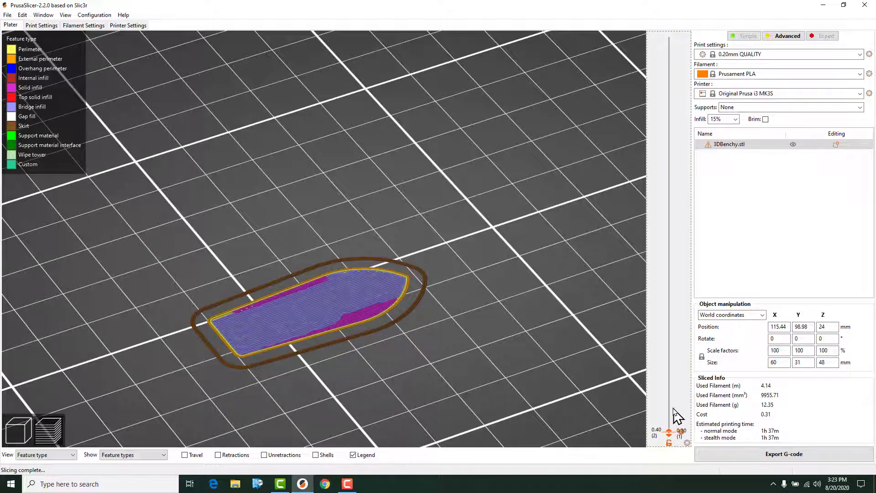
{"action": "scroll", "coordinate": [677, 415], "scroll_direction": "up", "scroll_amount": 4}
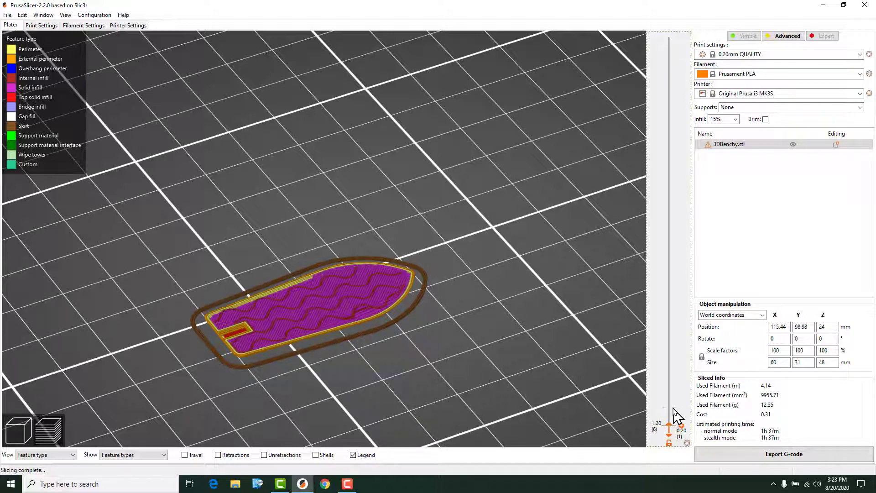
{"action": "scroll", "coordinate": [677, 415], "scroll_direction": "up", "scroll_amount": 7}
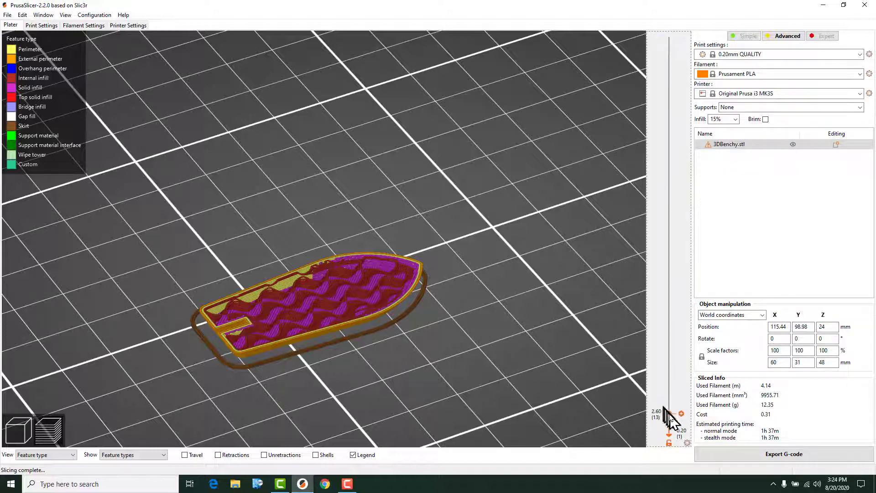
{"action": "mouse_move", "coordinate": [670, 414]}
{"action": "left_click_drag", "start_coordinate": [670, 414], "coordinate": [661, 393]}
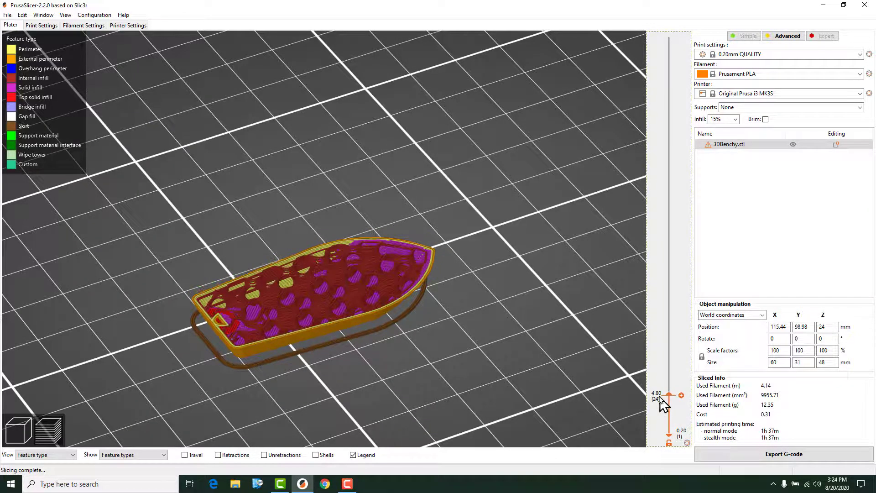
- Inspect the hull's infill up close, lowering the preview's upper layer limit and raising it back up to layer 29 at 5.80 mm
{"action": "scroll", "coordinate": [329, 288], "scroll_direction": "up", "scroll_amount": 5}
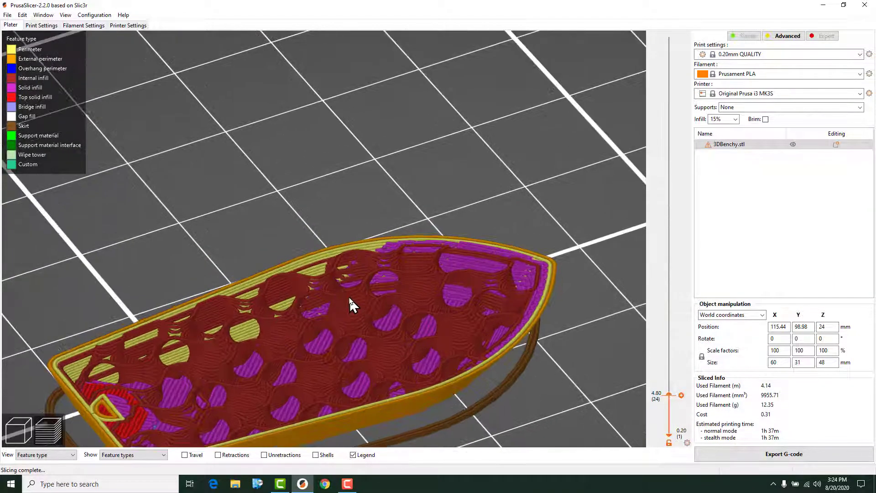
{"action": "scroll", "coordinate": [349, 296], "scroll_direction": "up", "scroll_amount": 1}
{"action": "scroll", "coordinate": [315, 228], "scroll_direction": "up", "scroll_amount": 2}
{"action": "right_click_drag", "start_coordinate": [318, 214], "coordinate": [326, 150]}
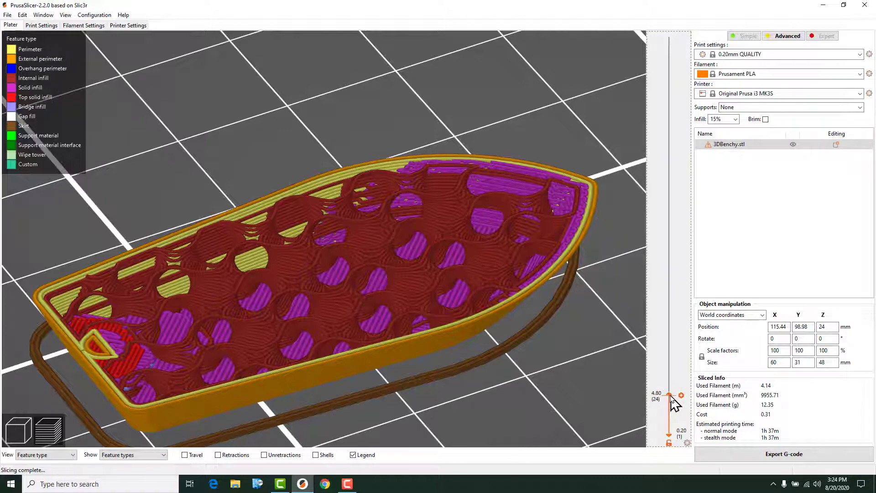
{"action": "mouse_move", "coordinate": [671, 397]}
{"action": "left_mouse_down"}
{"action": "mouse_move", "coordinate": [673, 415]}
{"action": "mouse_move", "coordinate": [665, 373]}
{"action": "mouse_move", "coordinate": [669, 418]}
{"action": "left_mouse_up"}
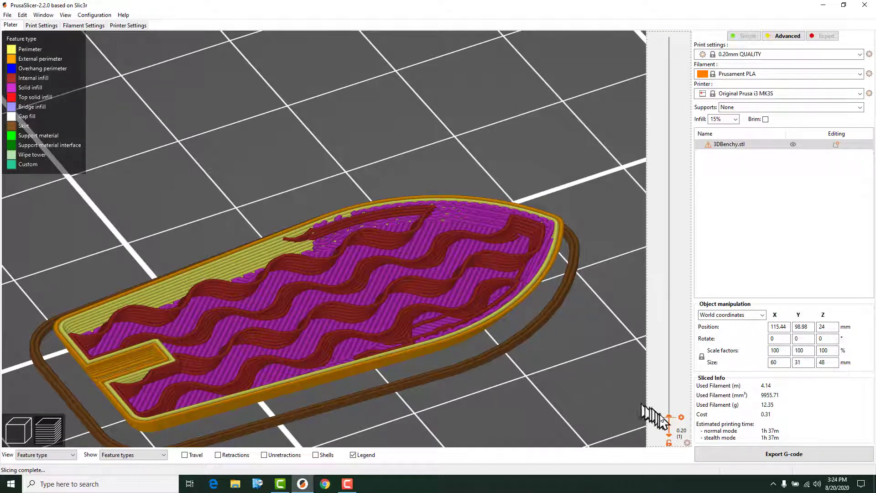
{"action": "left_click_drag", "start_coordinate": [669, 417], "coordinate": [666, 389]}
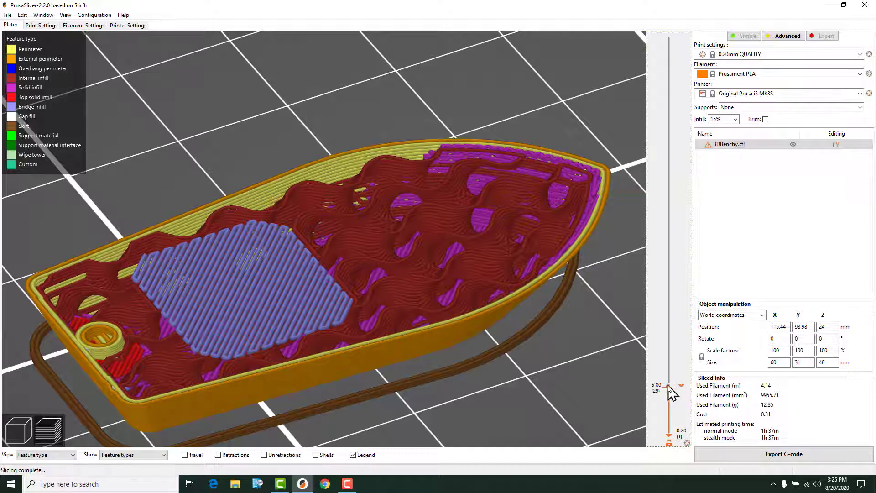
- Raise the preview's upper layer limit to layer 116 at 23.20 mm, and on to the full boat at layer 240, 48.00 mm
{"action": "left_click_drag", "start_coordinate": [671, 393], "coordinate": [648, 247]}
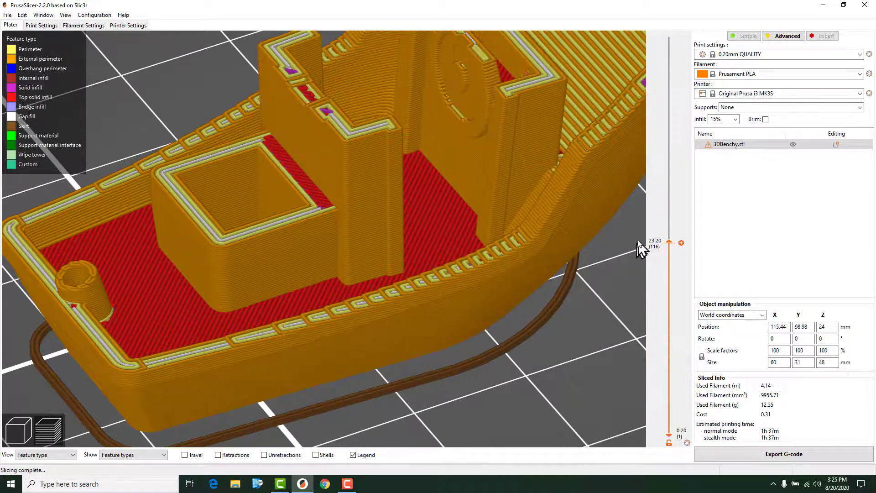
{"action": "scroll", "coordinate": [574, 207], "scroll_direction": "down", "scroll_amount": 5}
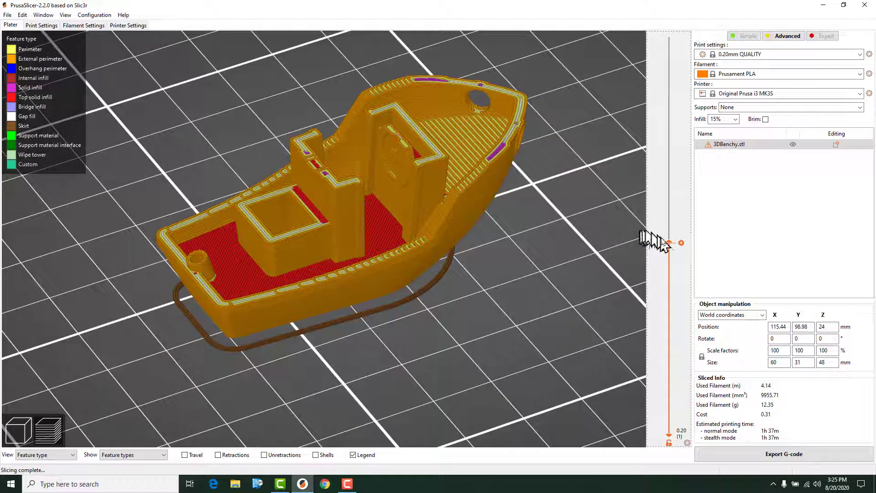
{"action": "mouse_move", "coordinate": [669, 245]}
{"action": "left_click_drag", "start_coordinate": [669, 242], "coordinate": [603, 23]}
{"action": "scroll", "coordinate": [527, 117], "scroll_direction": "down", "scroll_amount": 2}
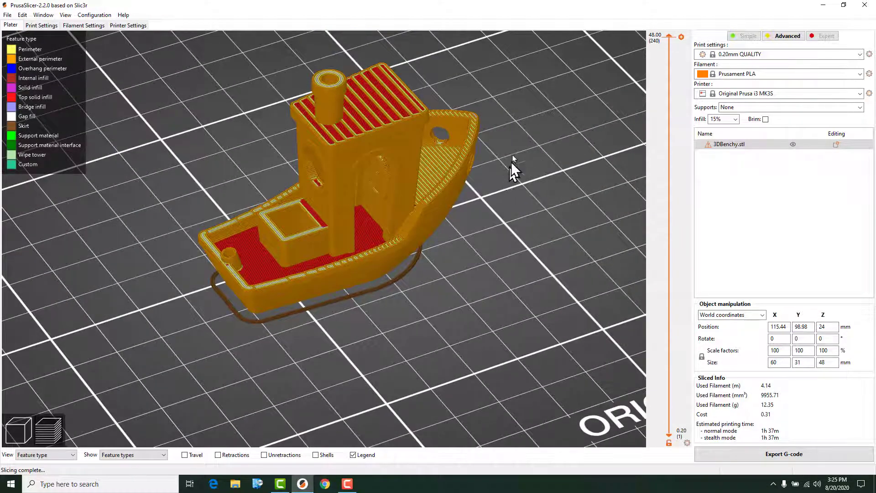
- Open the save dialog for exporting the boat's G-code, and dismiss it without saving
{"action": "left_click", "coordinate": [776, 455]}
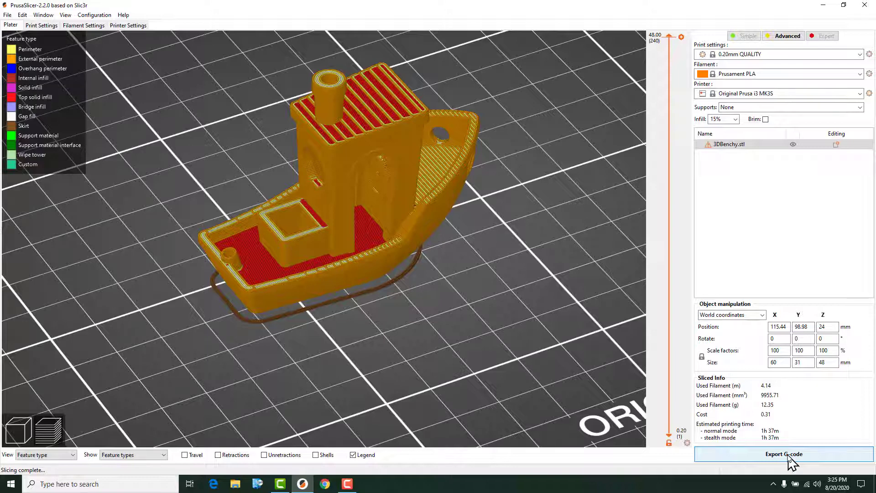
{"action": "left_click", "coordinate": [788, 455]}
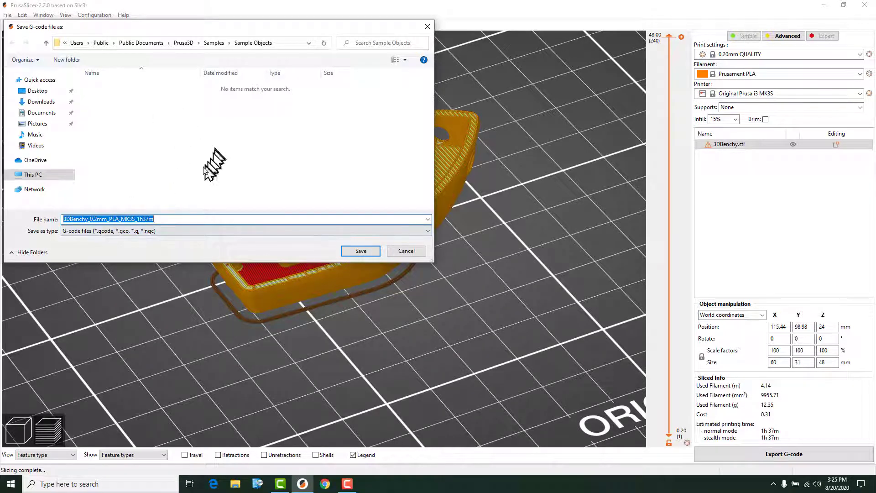
{"action": "left_click", "coordinate": [405, 251]}
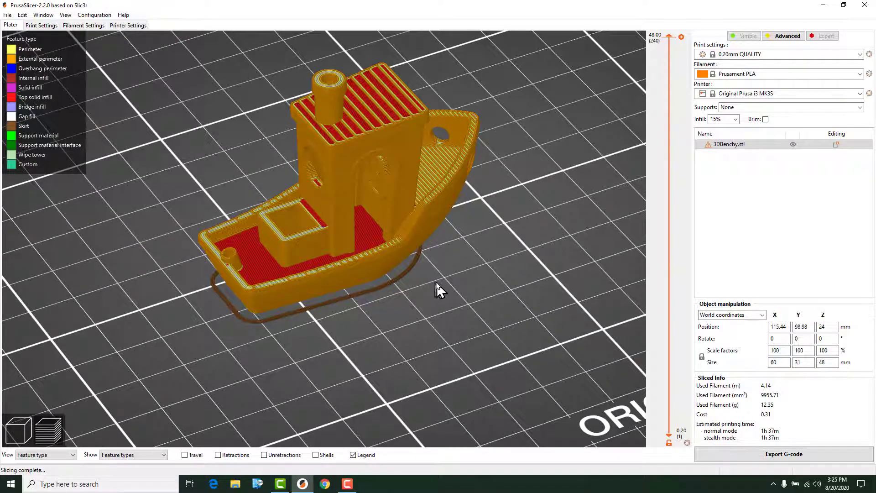